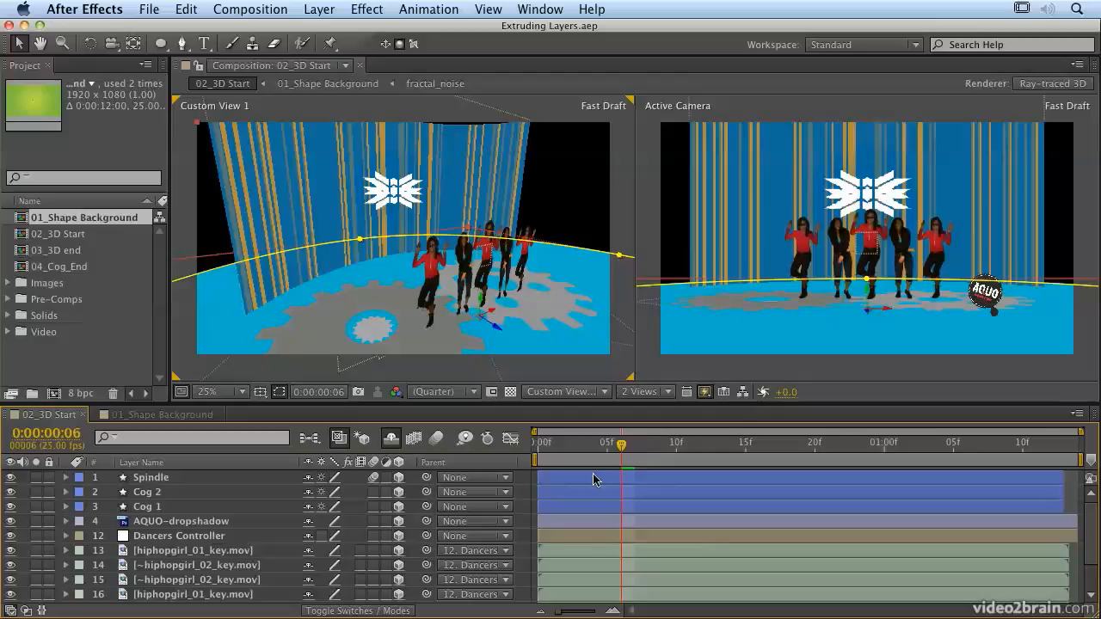
- Select the Cog 1 layer and orbit Custom View 1 to a lower angle on the floor cogs
left_click_drag(583, 445, 620, 454)
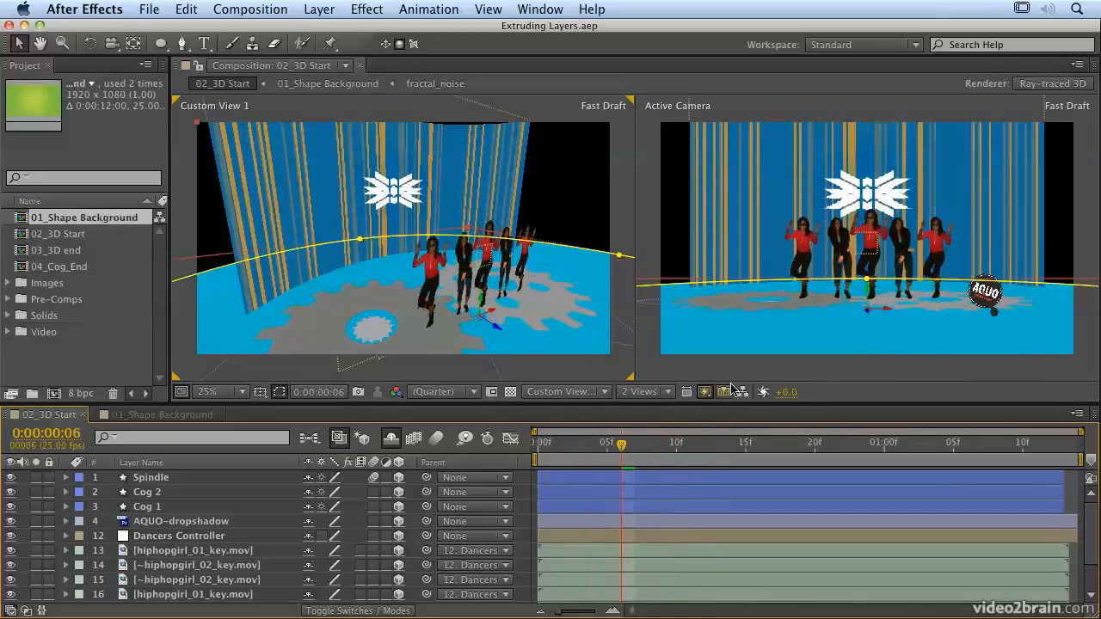
left_click(156, 509)
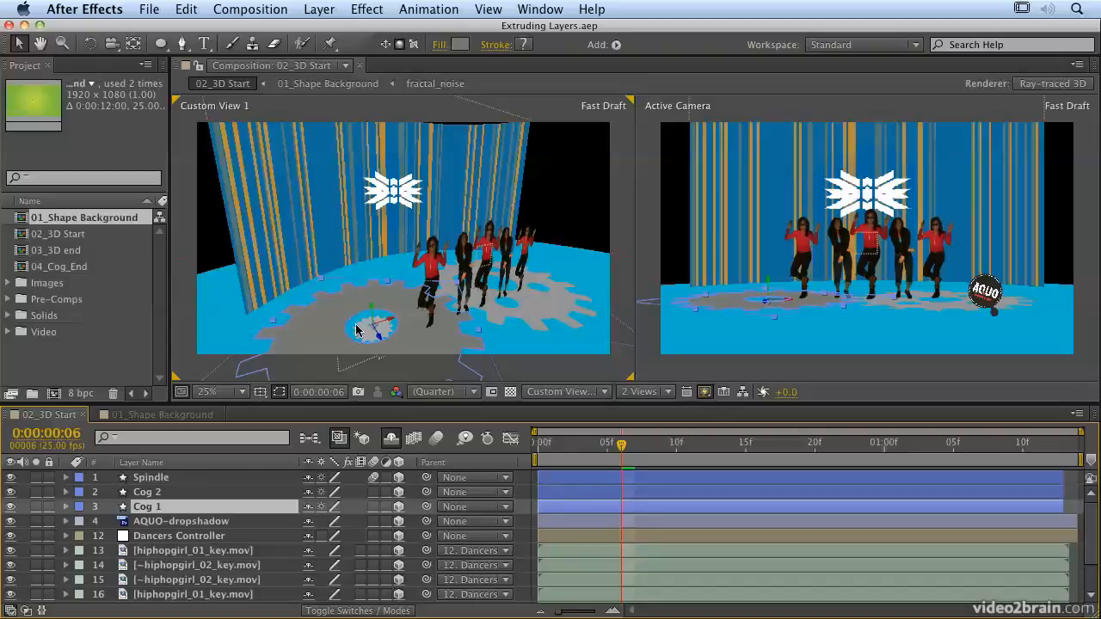
key("c")
left_click_drag(362, 320, 362, 311)
key("c")
key("c")
key("c")
mouse_move(360, 311)
left_mouse_down()
mouse_move(364, 335)
mouse_move(361, 278)
mouse_move(362, 308)
left_mouse_up()
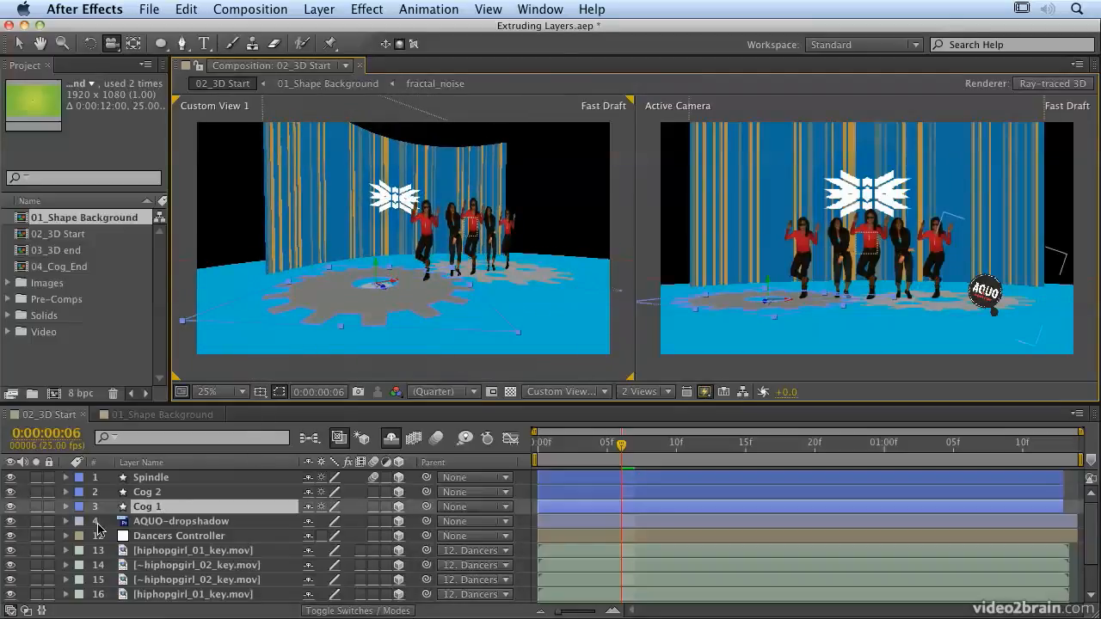
- Expand the Cog 1 layer and reveal its Geometry Options, keeping the Transform group collapsed
left_click(66, 507)
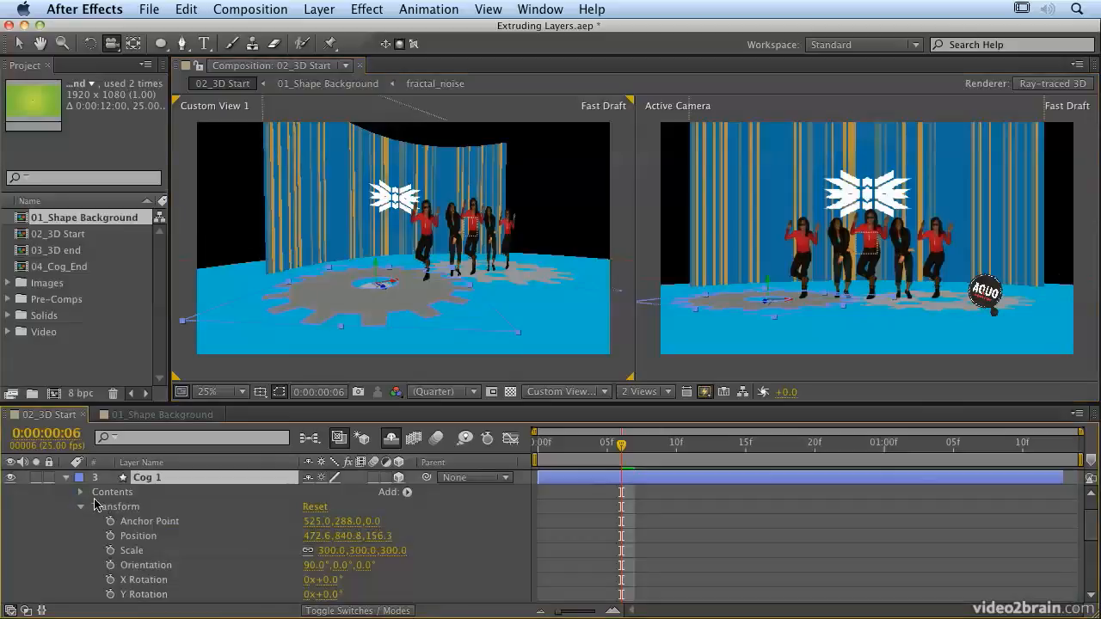
left_click(80, 507)
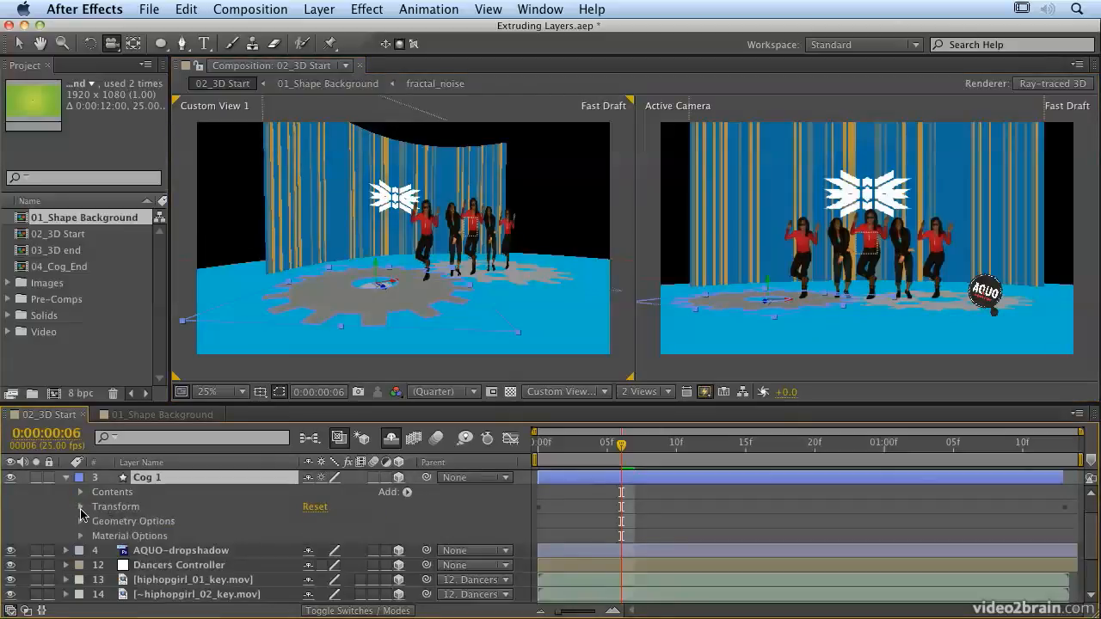
left_click(81, 522)
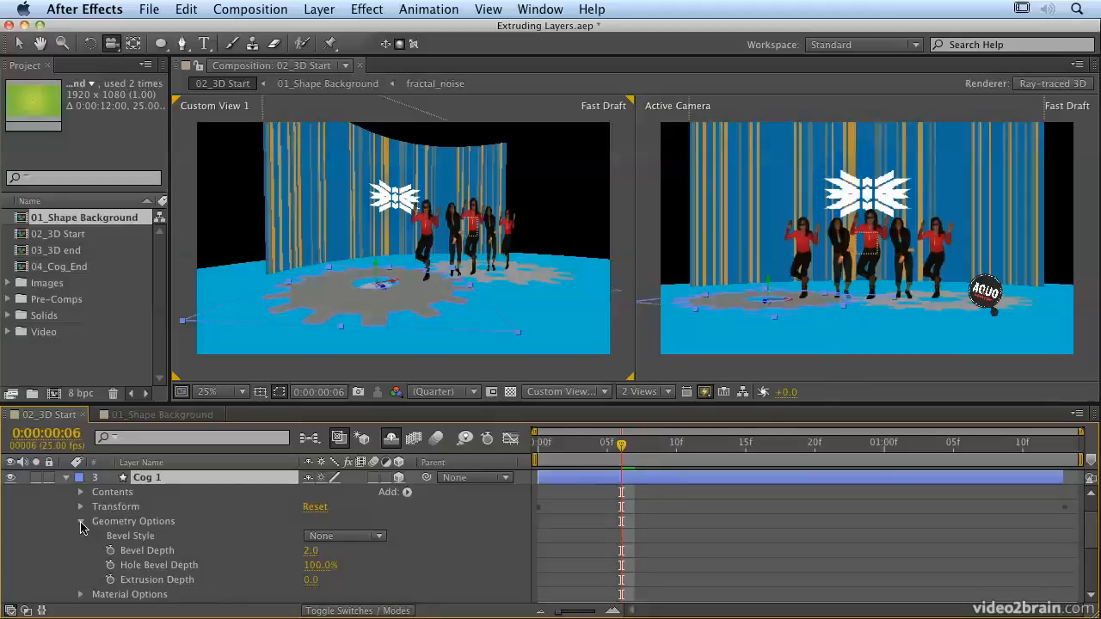
- Switch the composition's renderer to Classic 3D
left_click(1082, 90)
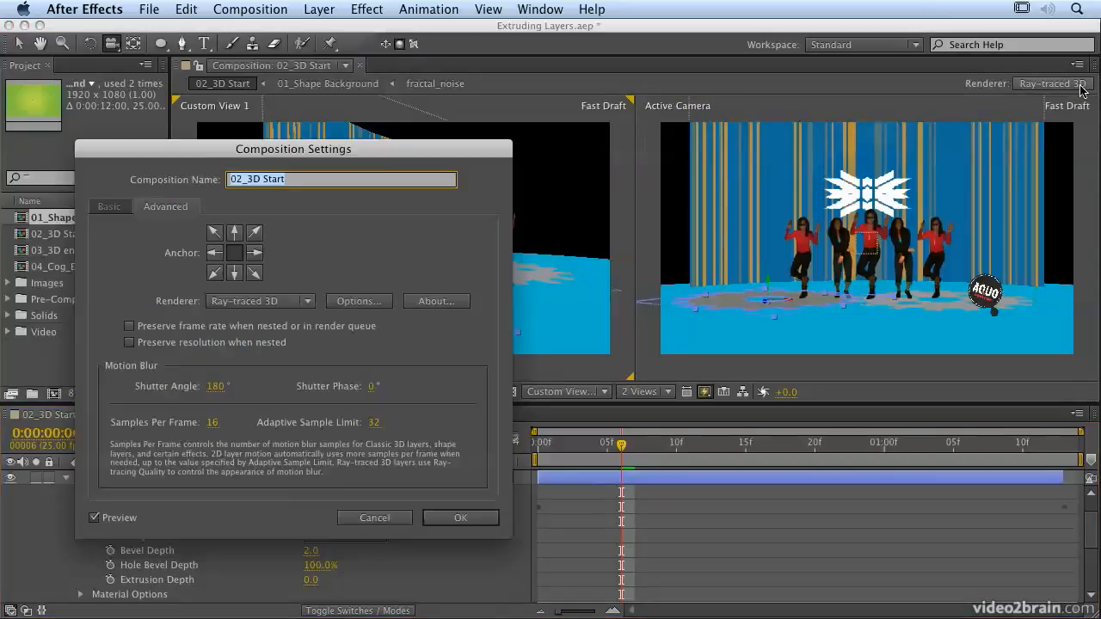
left_click(249, 301)
left_click(262, 318)
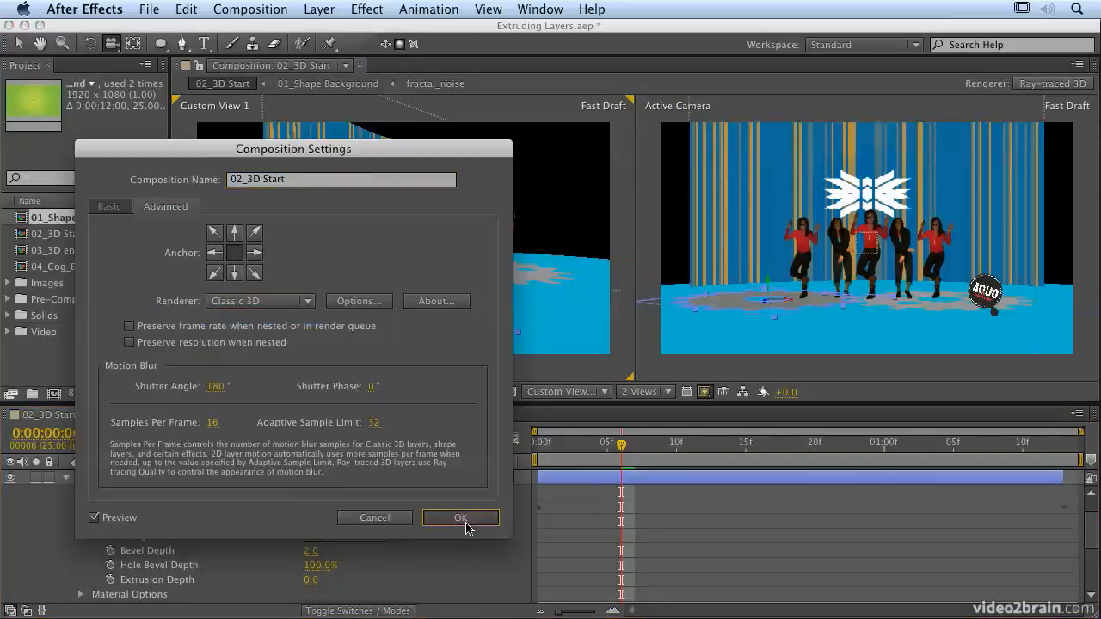
left_click(460, 519)
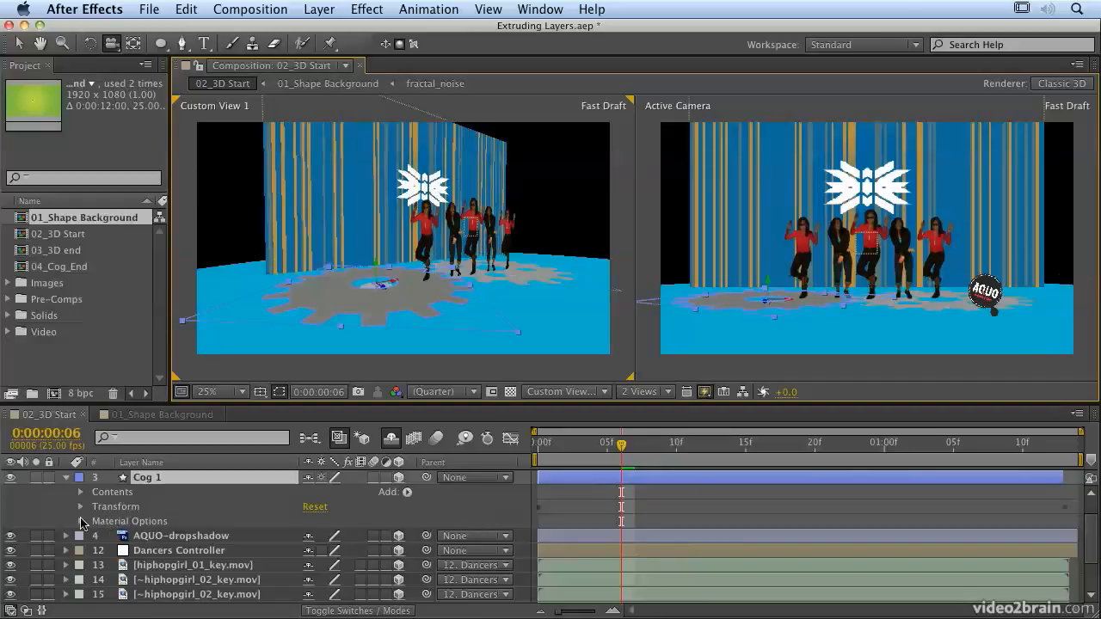
- Set the composition's renderer back to Ray-traced 3D
left_click(1042, 86)
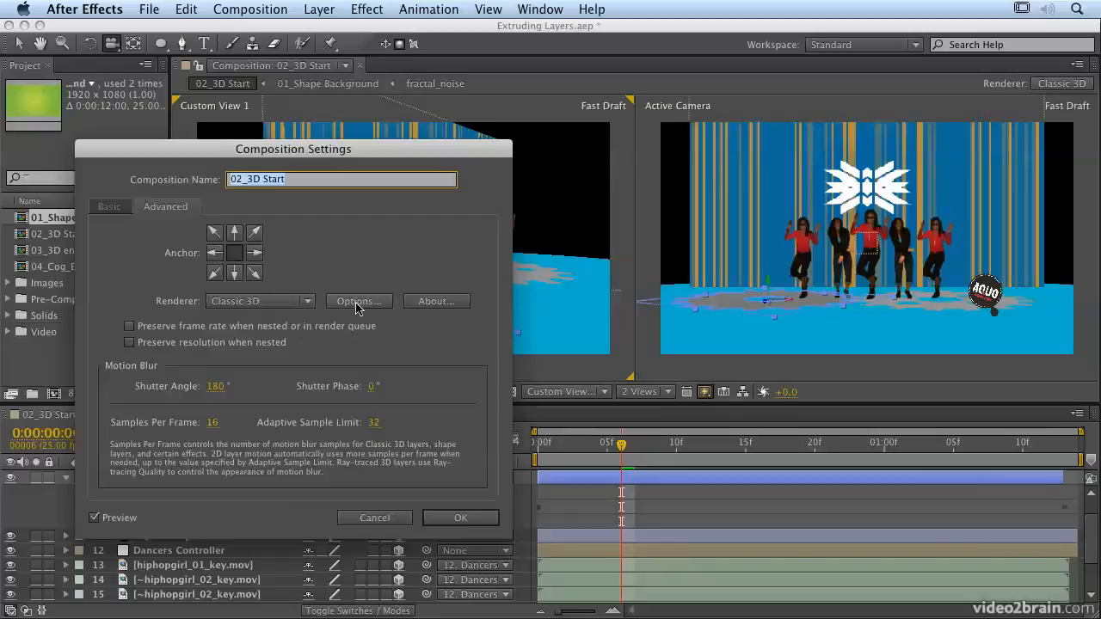
left_click(284, 302)
key("Return")
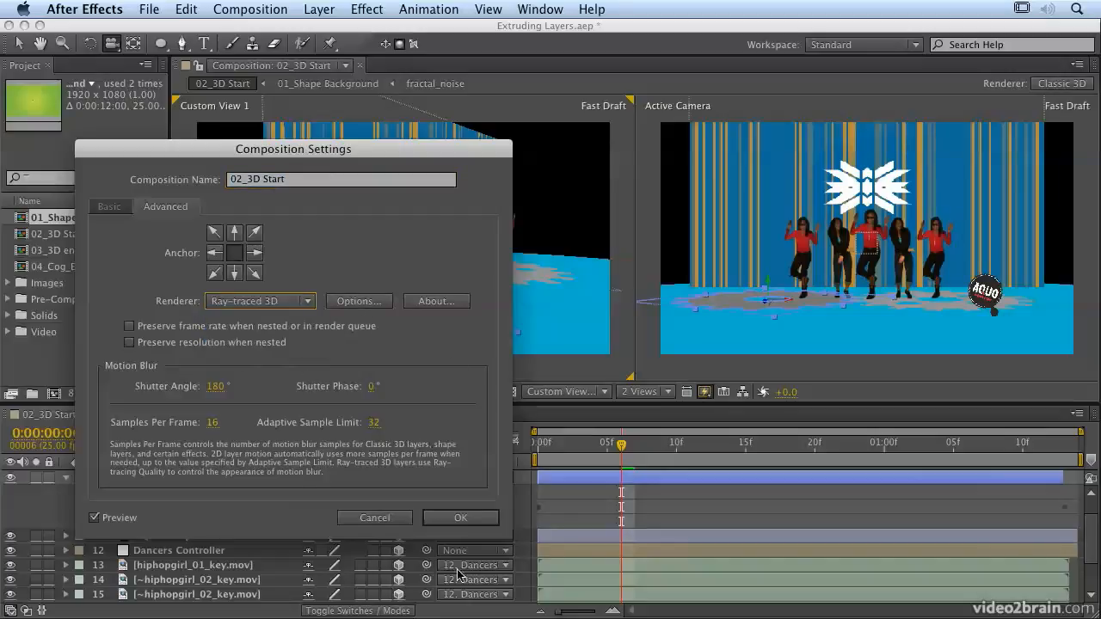
left_click(469, 518)
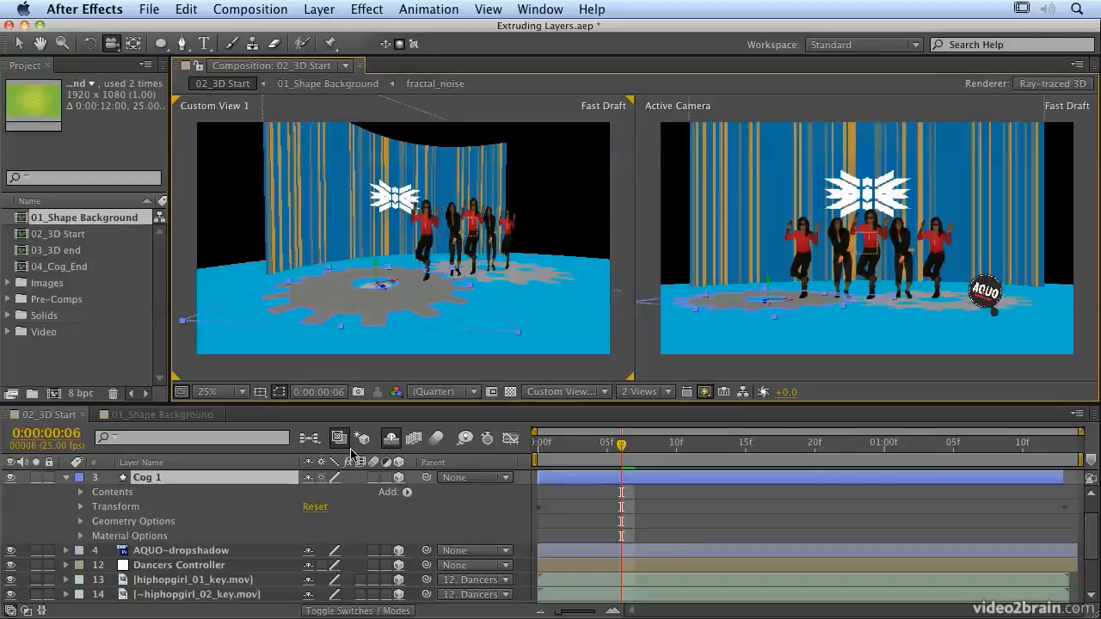
- Extrude Cog 1 to an Extrusion Depth of 40 in its Geometry Options and orbit the custom view around it
left_click(80, 521)
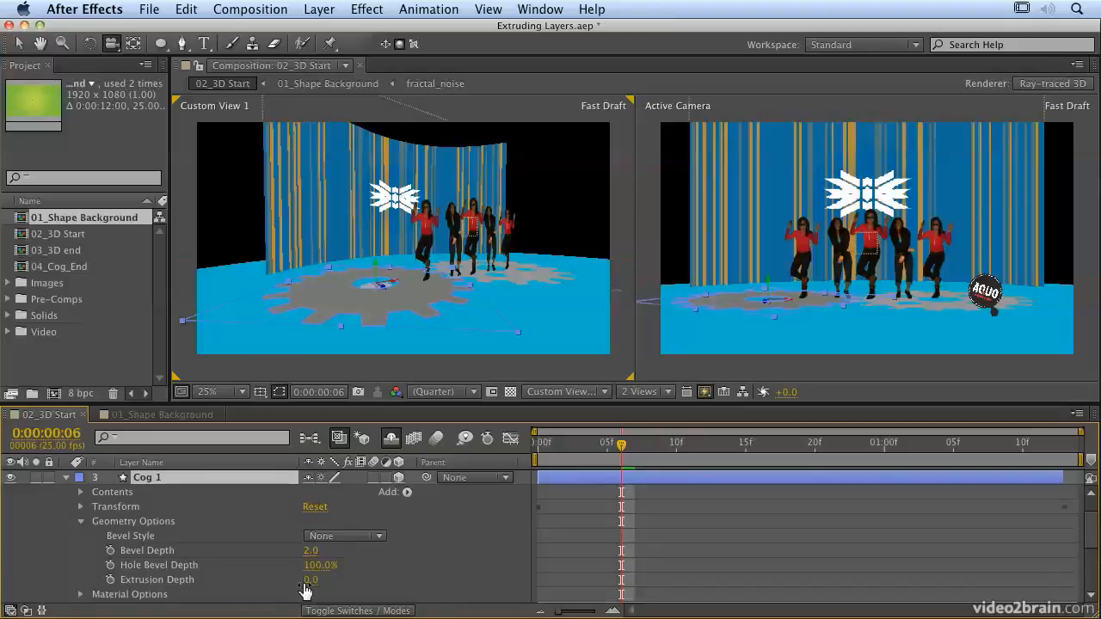
left_click_drag(307, 581, 337, 582)
mouse_move(423, 277)
left_mouse_down()
mouse_move(397, 306)
mouse_move(431, 293)
mouse_move(381, 281)
mouse_move(416, 295)
left_mouse_up()
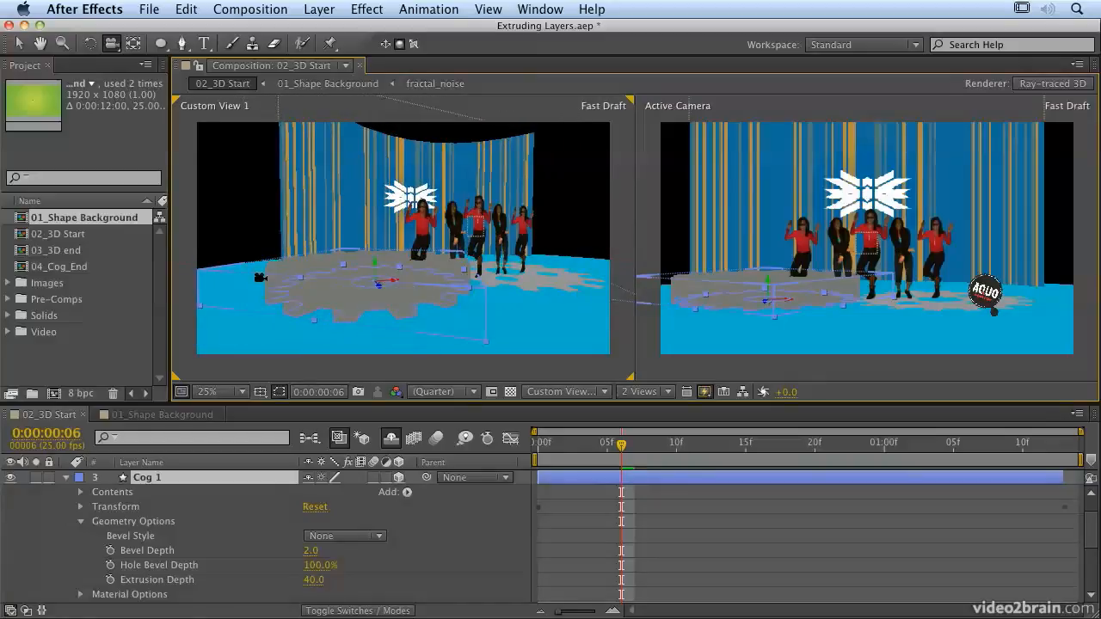
- Add a white spot light with 100% intensity to the scene
left_click(319, 9)
mouse_move(329, 32)
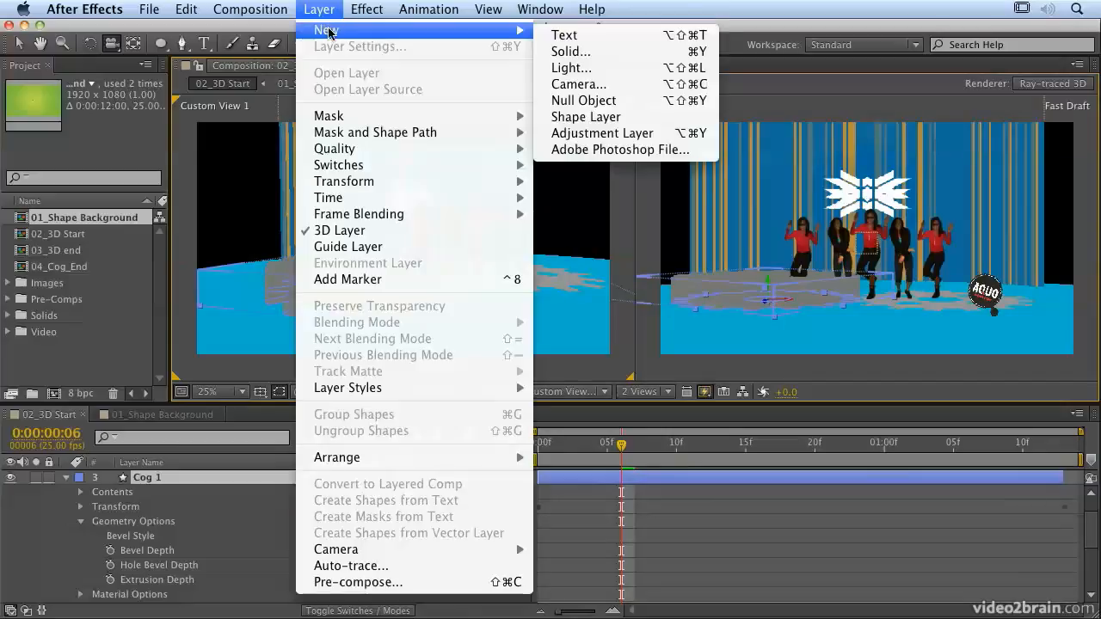
left_click(564, 69)
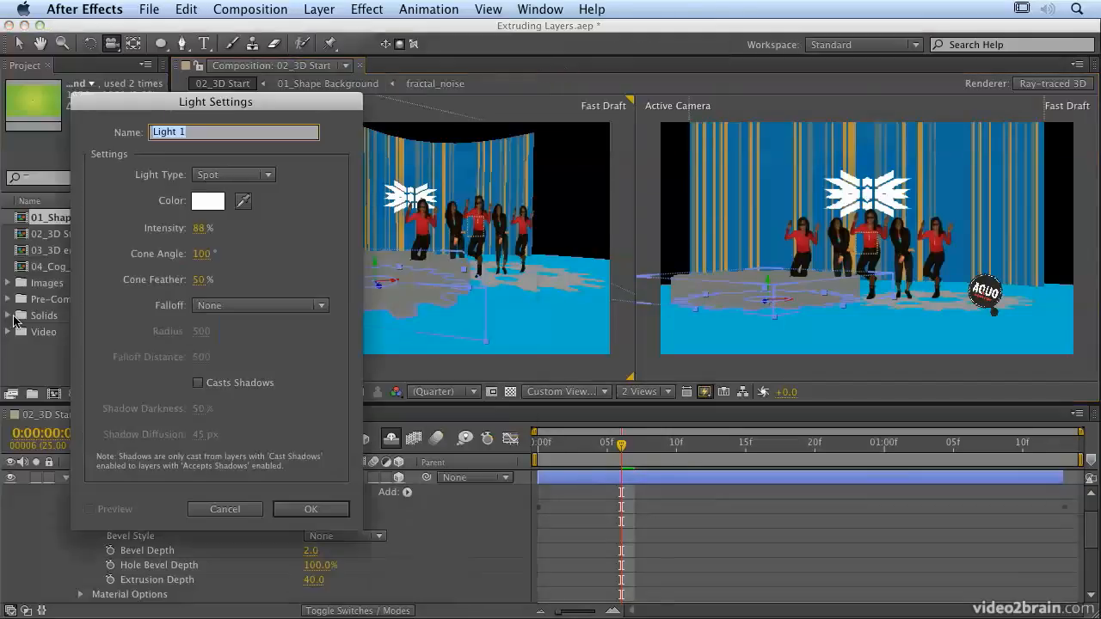
left_click(198, 229)
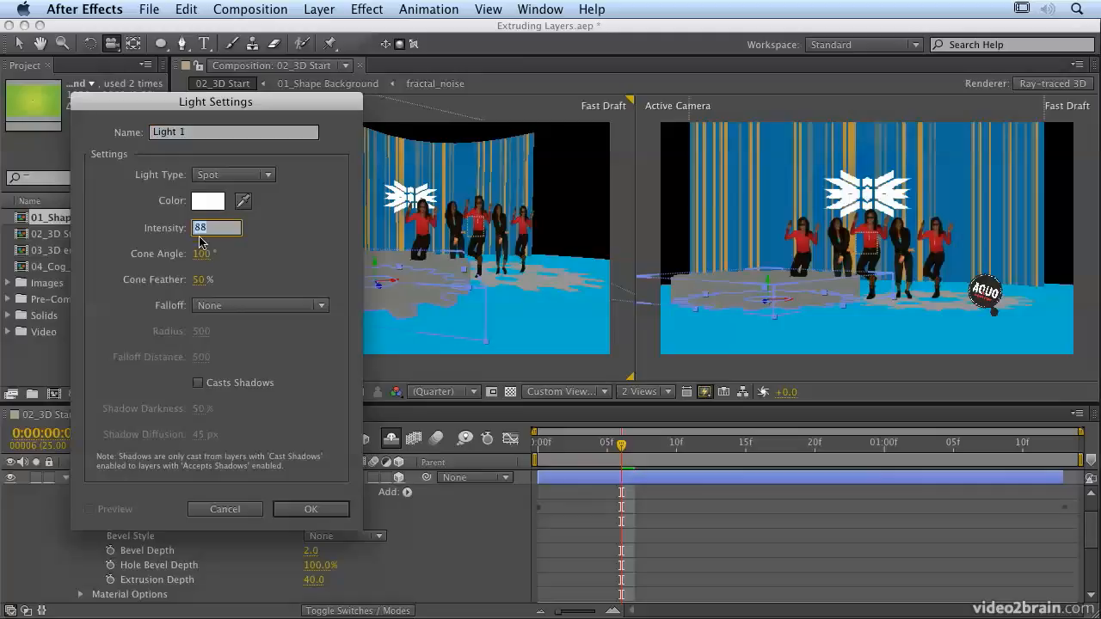
key("Return")
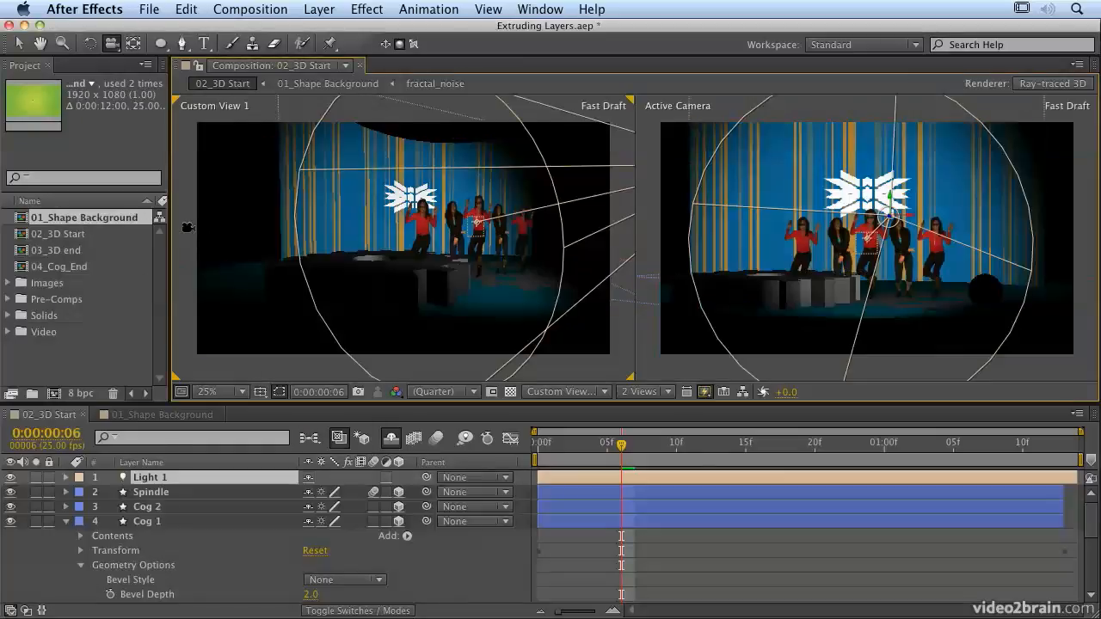
- Add a second light of type Ambient to brighten the whole scene
left_click(315, 10)
mouse_move(322, 30)
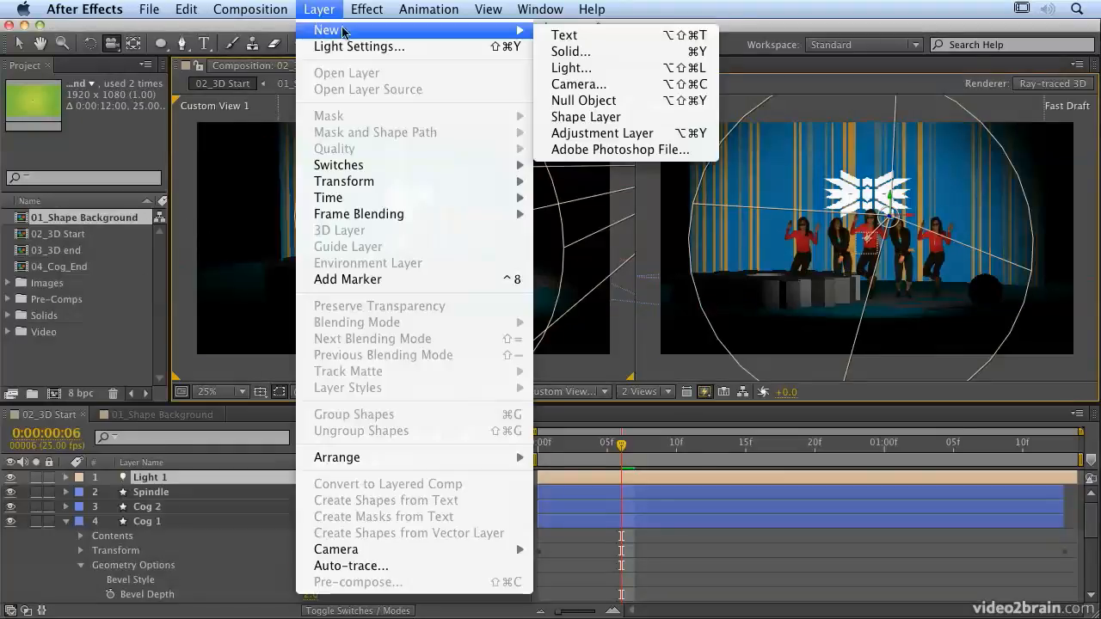
left_click(566, 71)
left_click(242, 179)
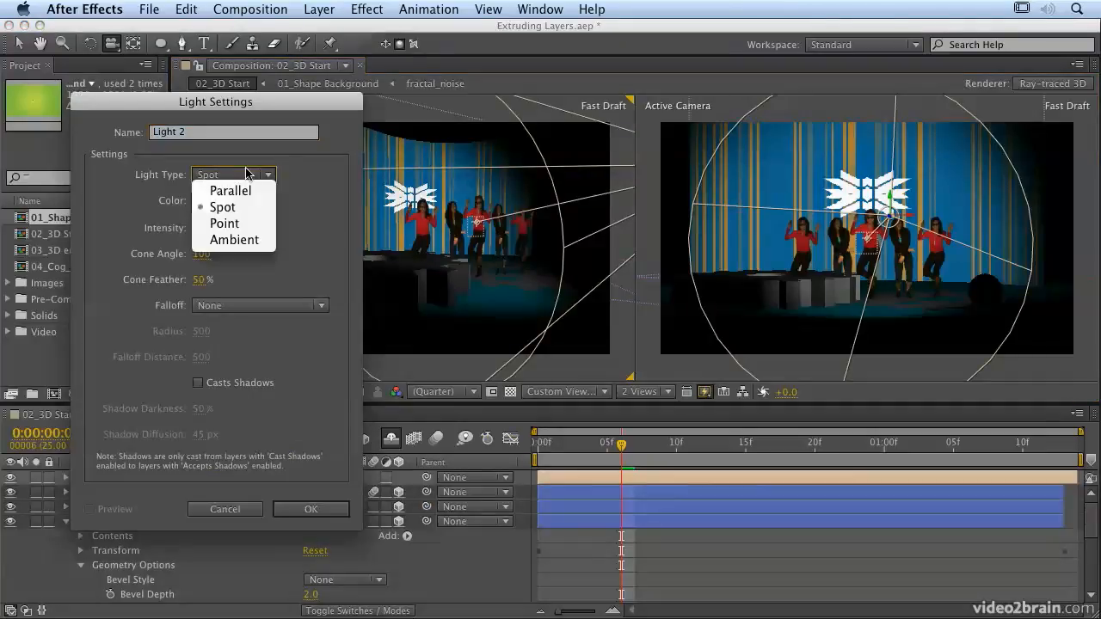
left_click(207, 238)
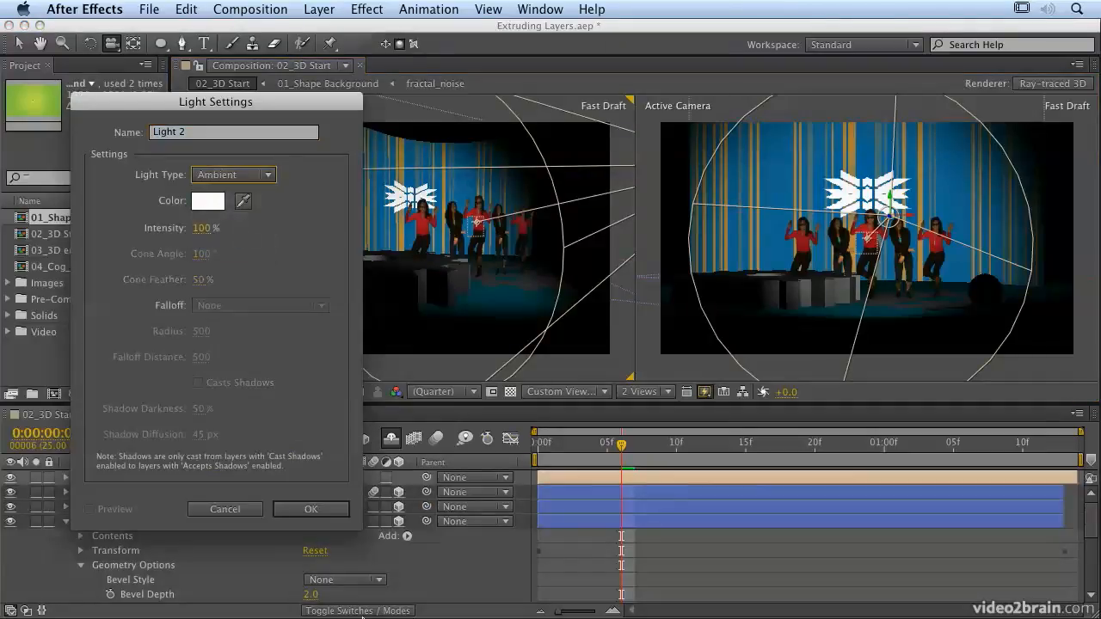
left_click(208, 232)
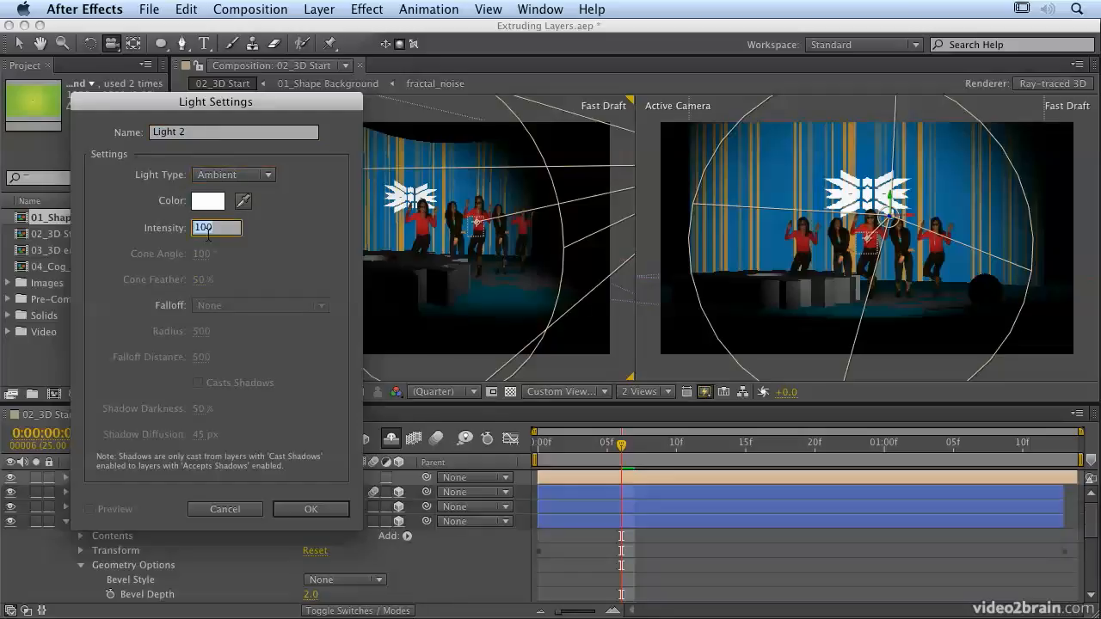
left_click(342, 509)
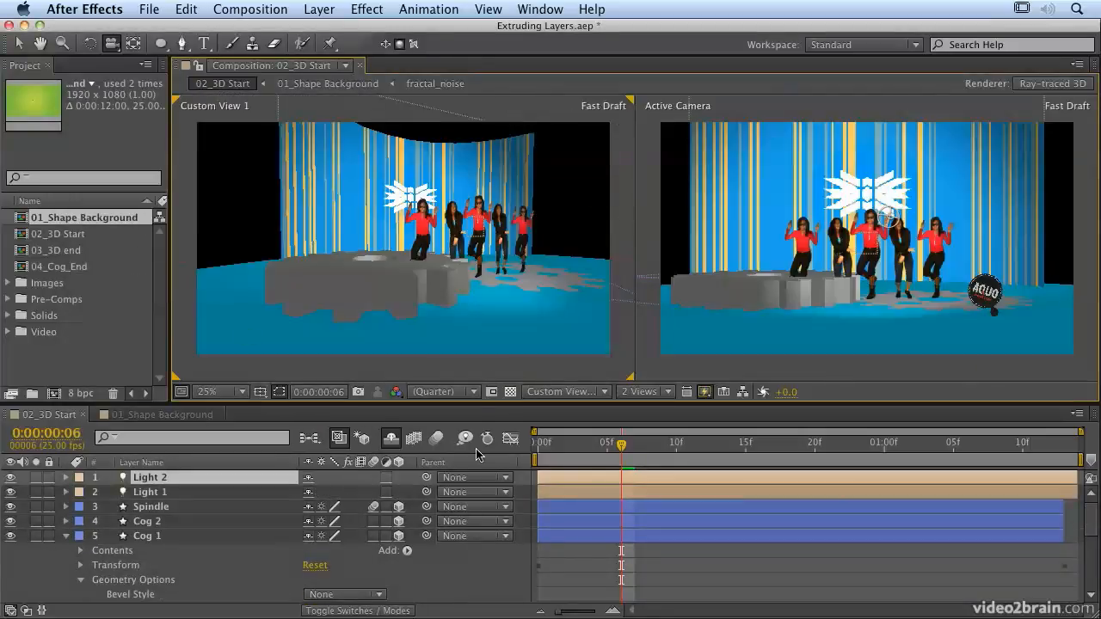
- Reduce Cog 1's Extrusion Depth to 27
mouse_move(413, 284)
left_mouse_down()
mouse_move(361, 310)
mouse_move(425, 311)
mouse_move(405, 297)
mouse_move(406, 267)
mouse_move(409, 287)
left_mouse_up()
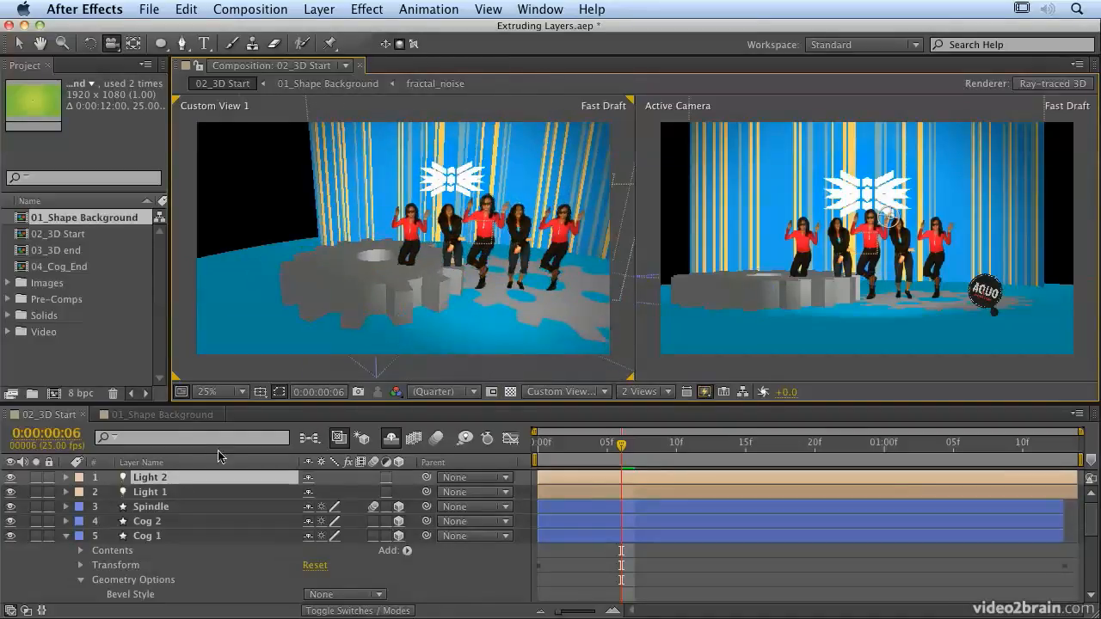
scroll(152, 573, "down", 3)
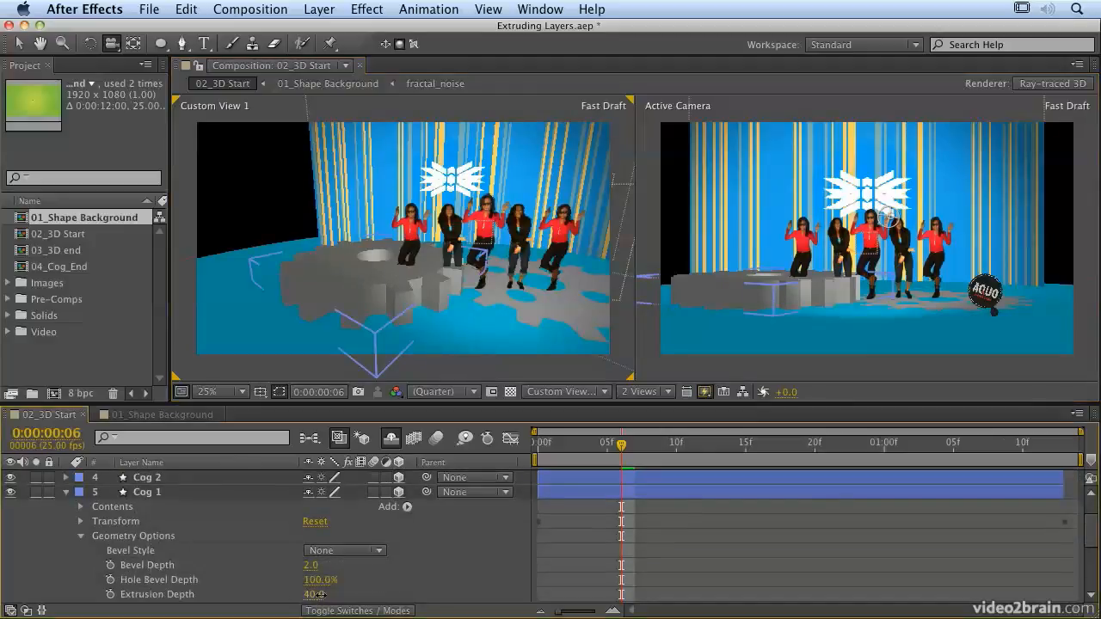
left_click(311, 594)
left_click_drag(313, 594, 311, 595)
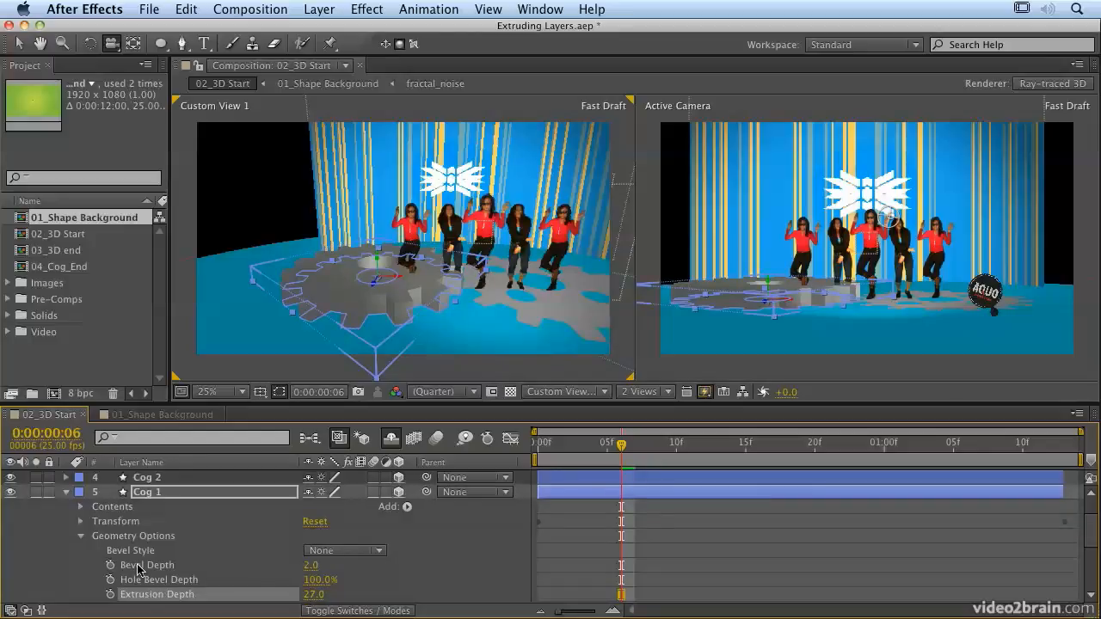
- Give Cog 1 an Angular bevel with a Bevel Depth of 4.4 and a Hole Bevel Depth of 72%
left_click(353, 554)
left_click(351, 568)
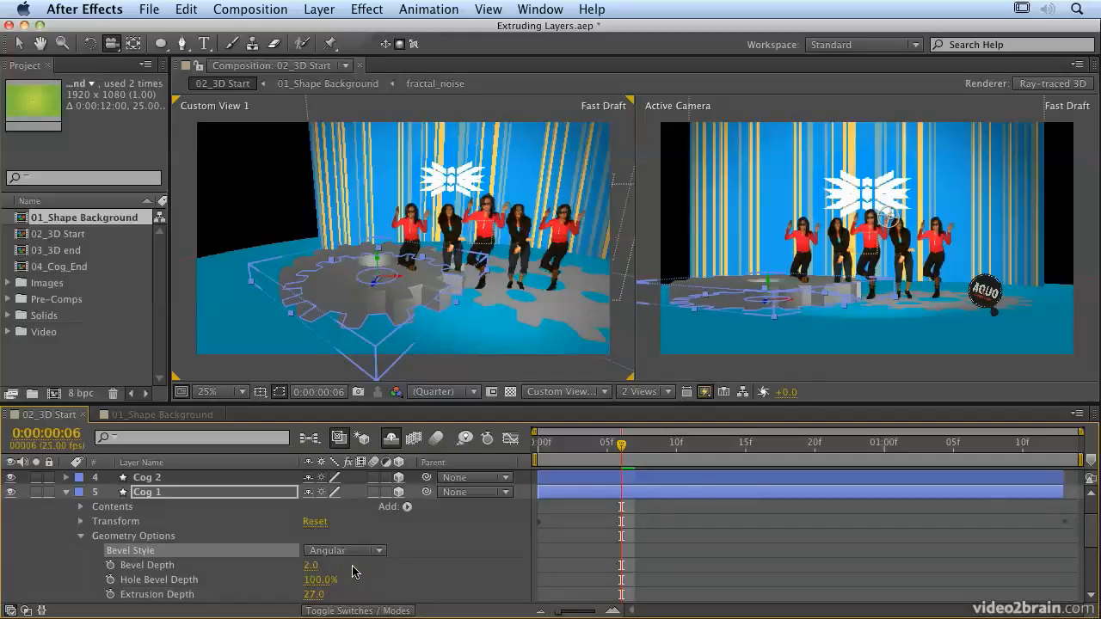
left_click_drag(311, 571, 331, 567)
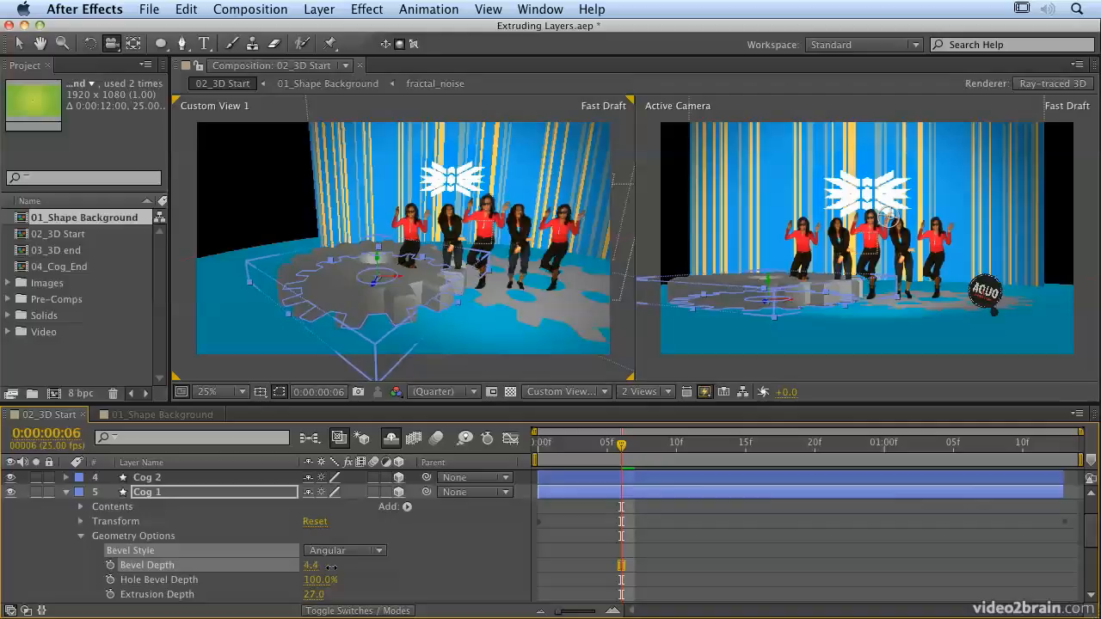
left_click_drag(376, 279, 355, 262)
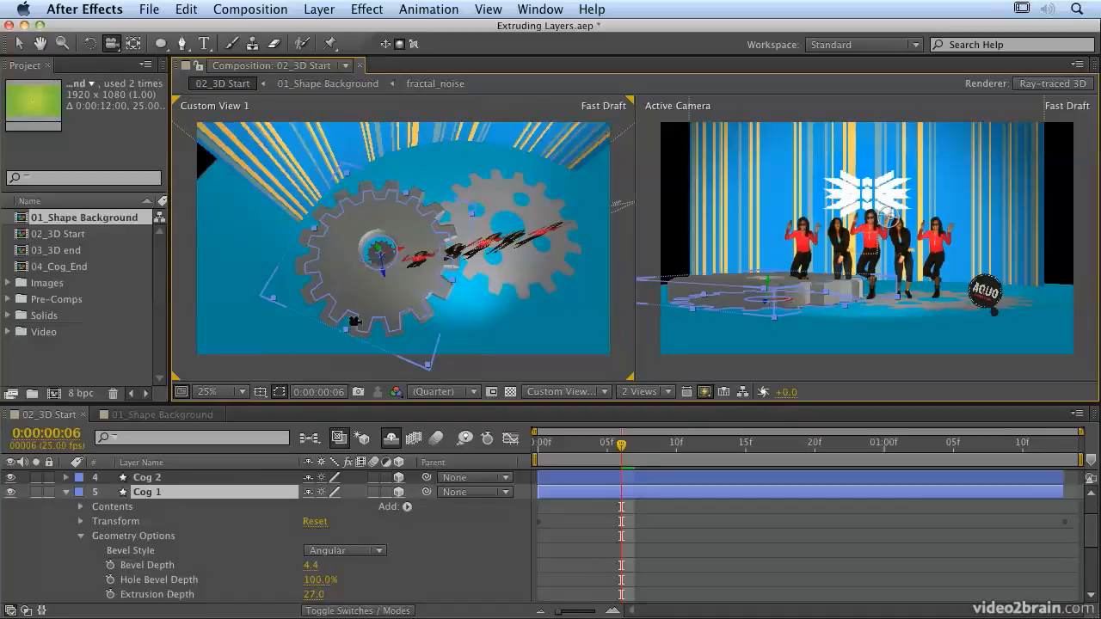
left_click_drag(318, 580, 323, 588)
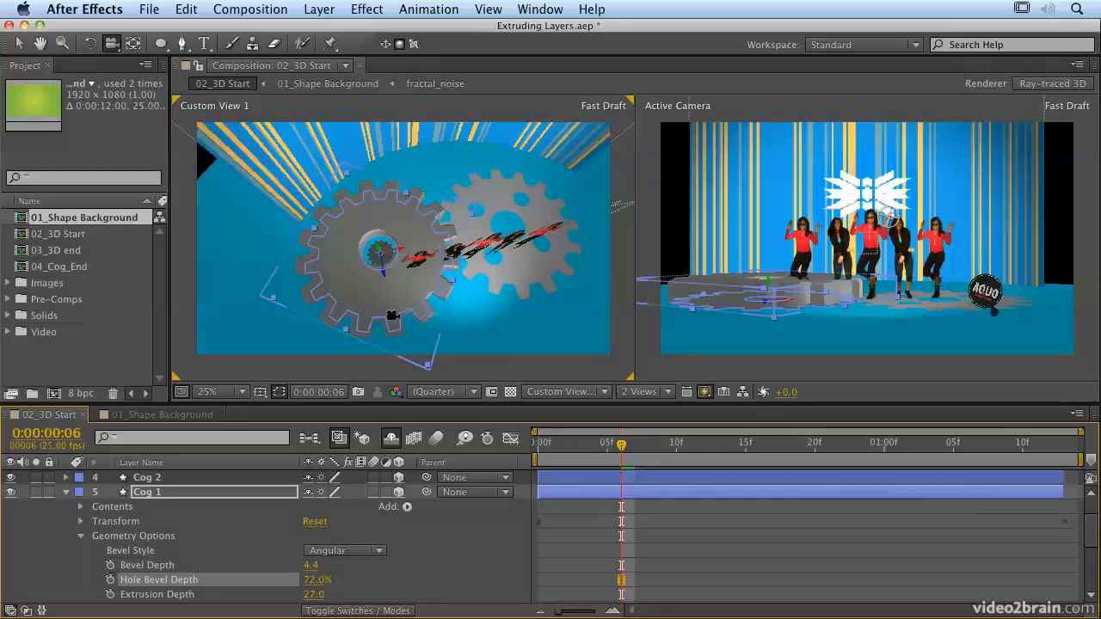
left_click_drag(394, 311, 389, 284)
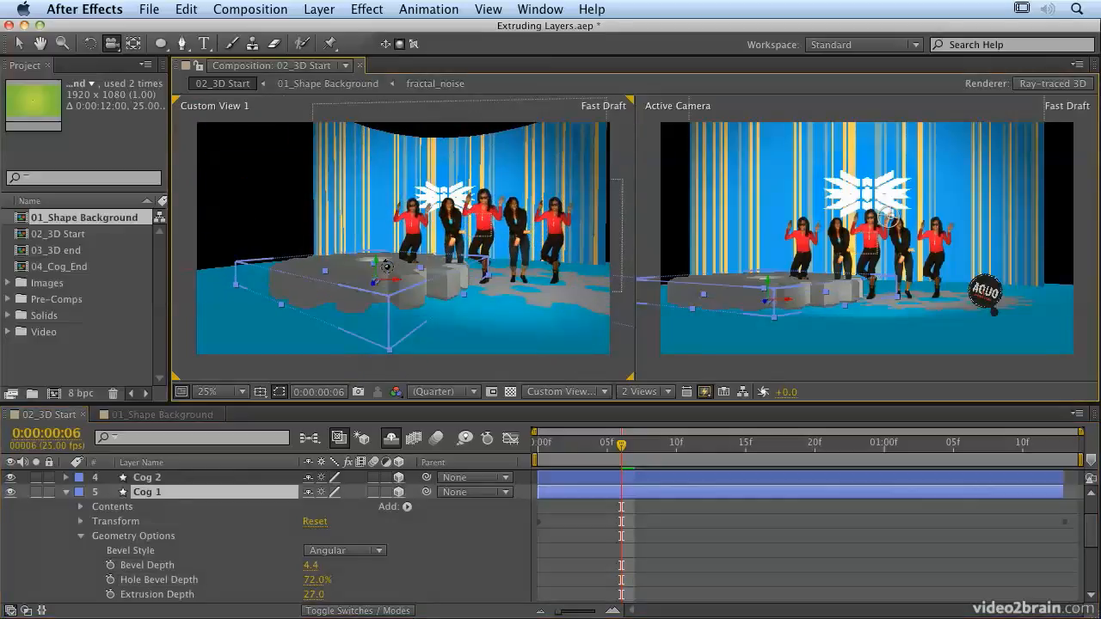
- Try the Concave bevel style on Cog 1, switch it to Convex and view the cog from a higher angle
left_click(360, 551)
left_click(357, 594)
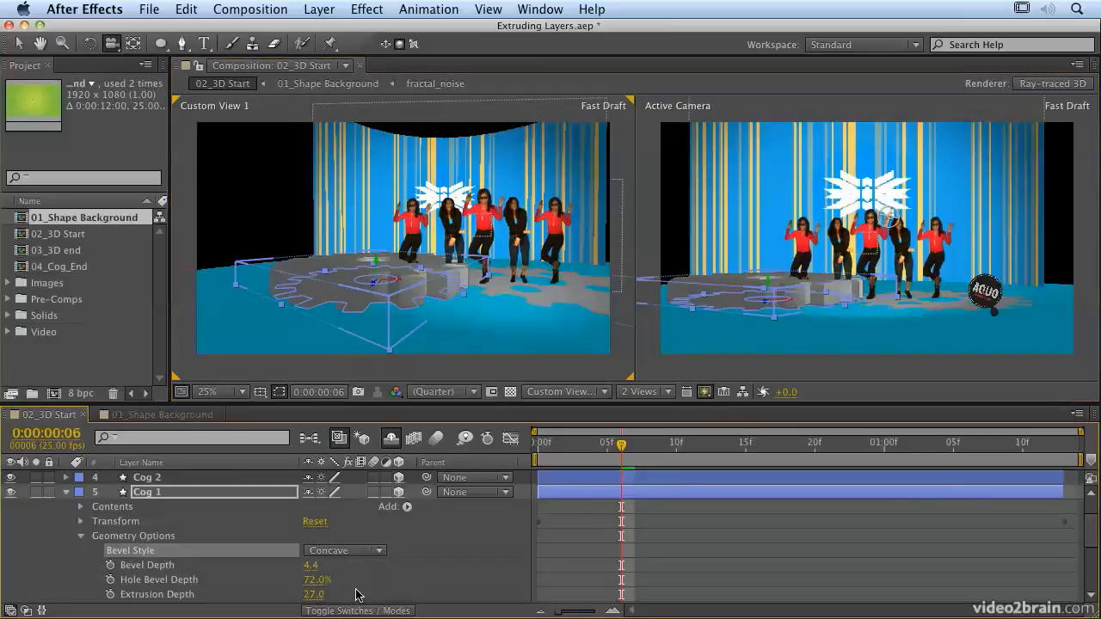
left_click(357, 555)
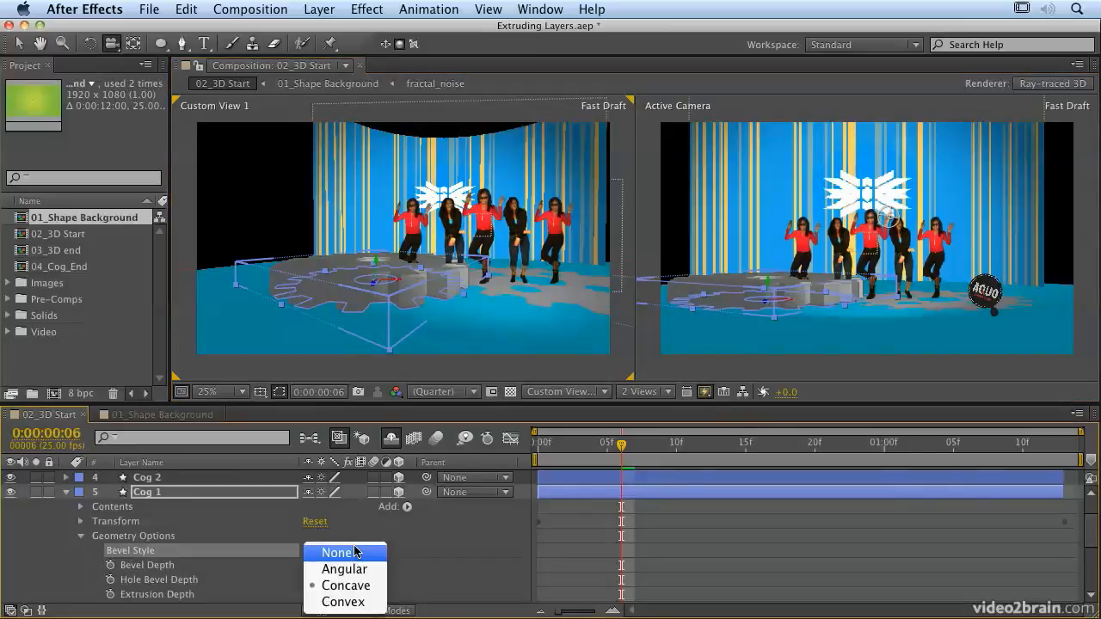
left_click(360, 602)
left_click_drag(382, 305, 410, 318)
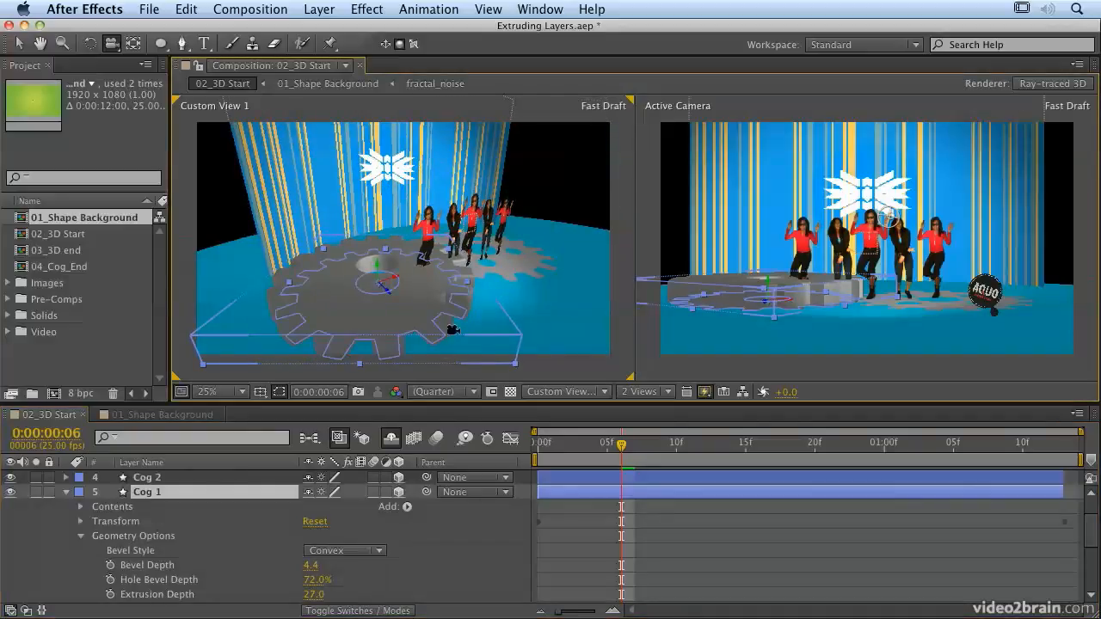
- Set Cog 1's Extrusion Depth to 42, Bevel Depth to 4.3 and Hole Bevel Depth to 38%
mouse_move(314, 595)
left_mouse_down()
mouse_move(312, 565)
mouse_move(340, 584)
mouse_move(320, 590)
left_mouse_up()
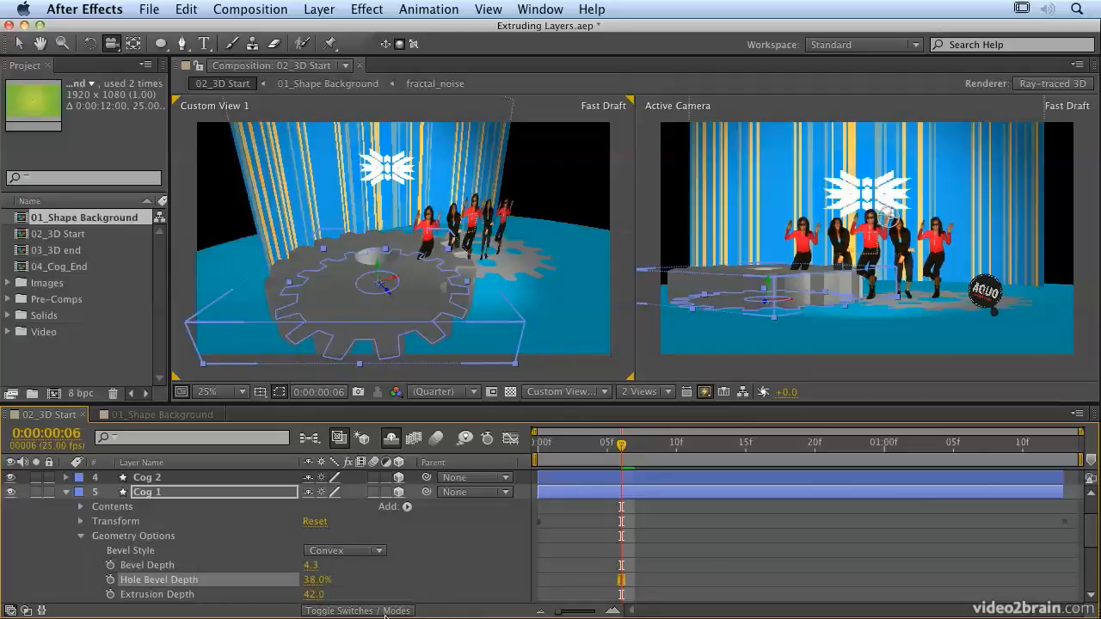
- Set Cog 1's Extrusion Depth to 12 and copy its Bevel Depth, Hole Bevel Depth and Extrusion Depth onto Cog 2
left_click_drag(314, 594, 304, 601)
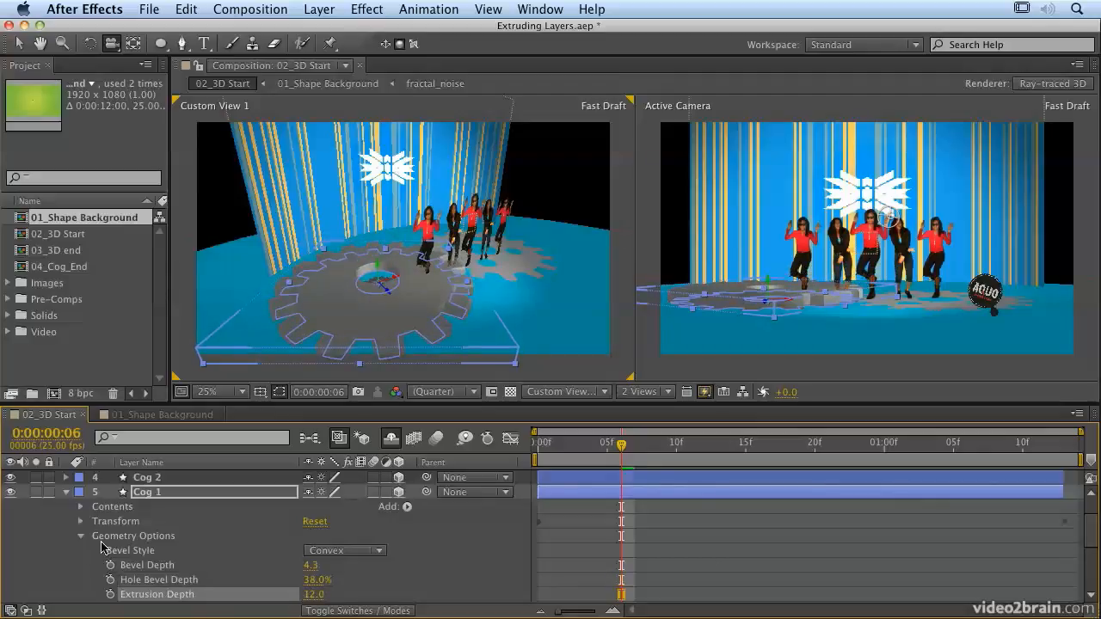
left_click(148, 566)
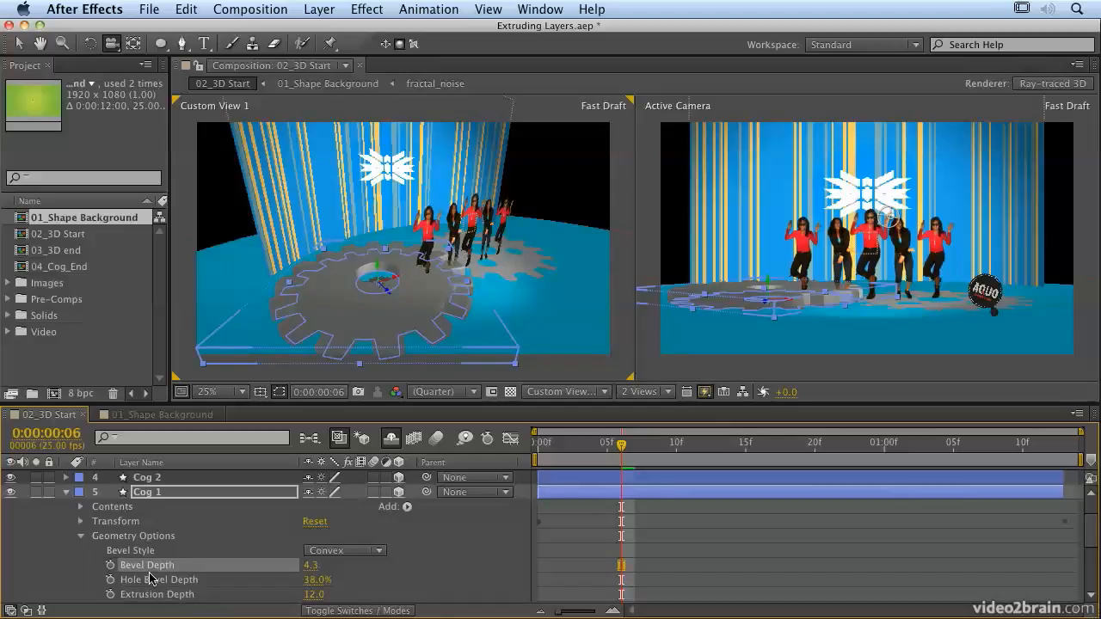
left_click(153, 580, "shift")
left_click(156, 595, "shift")
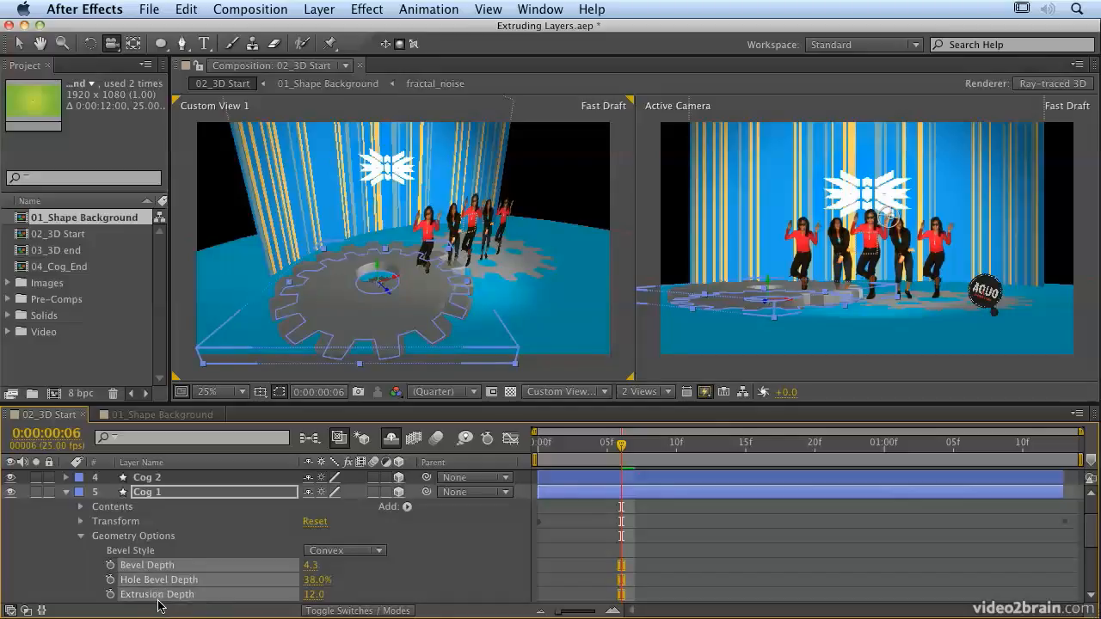
left_click(139, 479)
key("super+v")
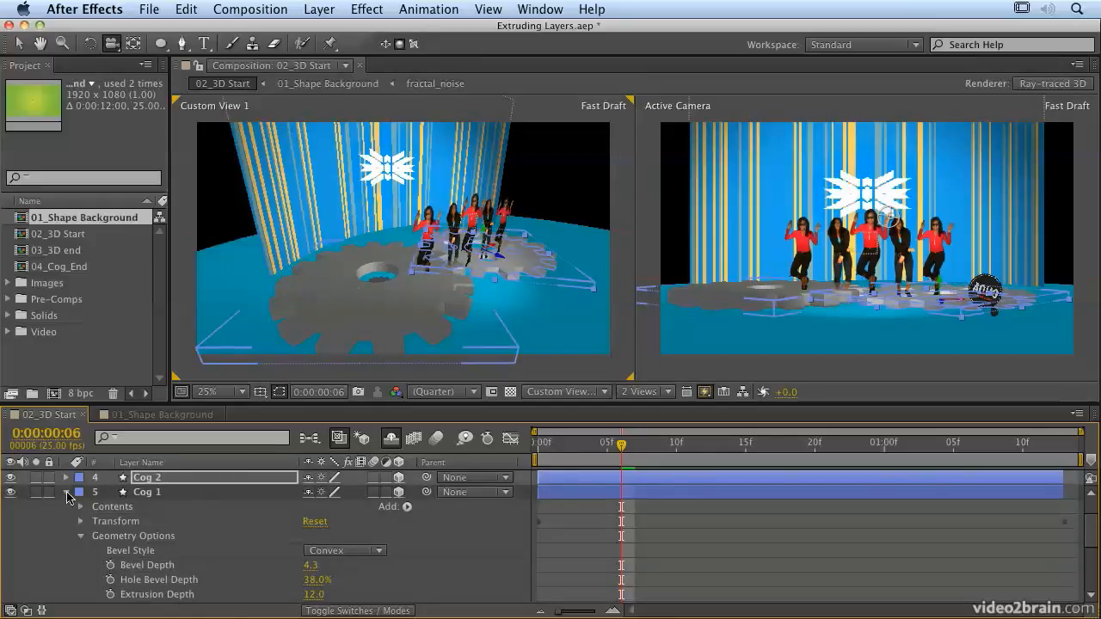
left_click(66, 492)
- Return to the first frame of the composition and select the Spindle layer
left_click(557, 446)
left_click_drag(557, 445, 458, 439)
left_click_drag(570, 428, 532, 432)
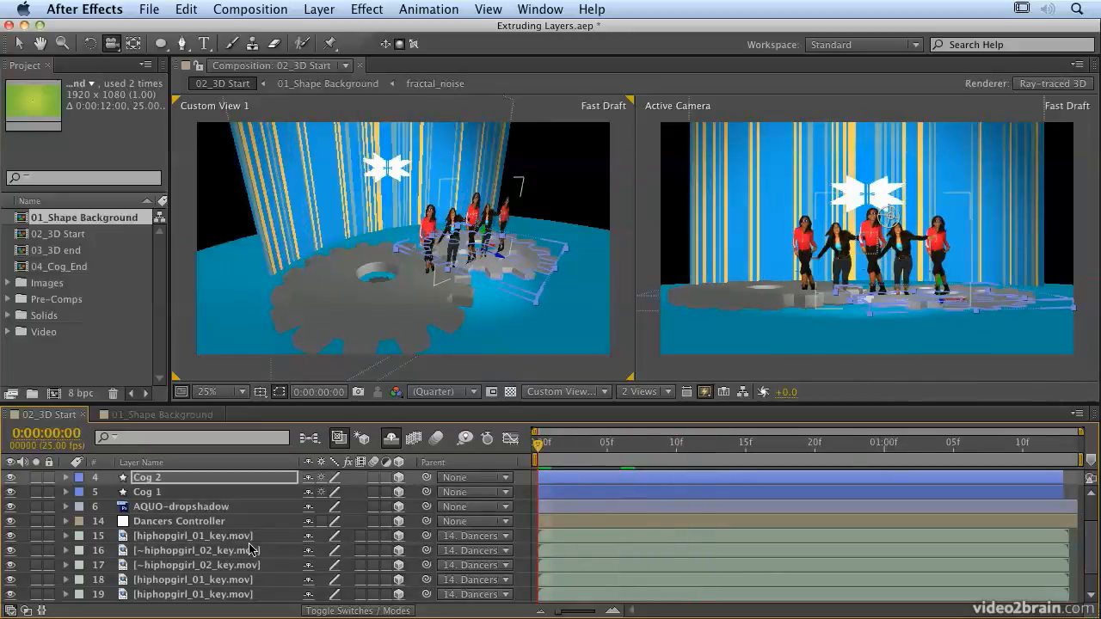
scroll(249, 547, "up", 1)
left_click(166, 482)
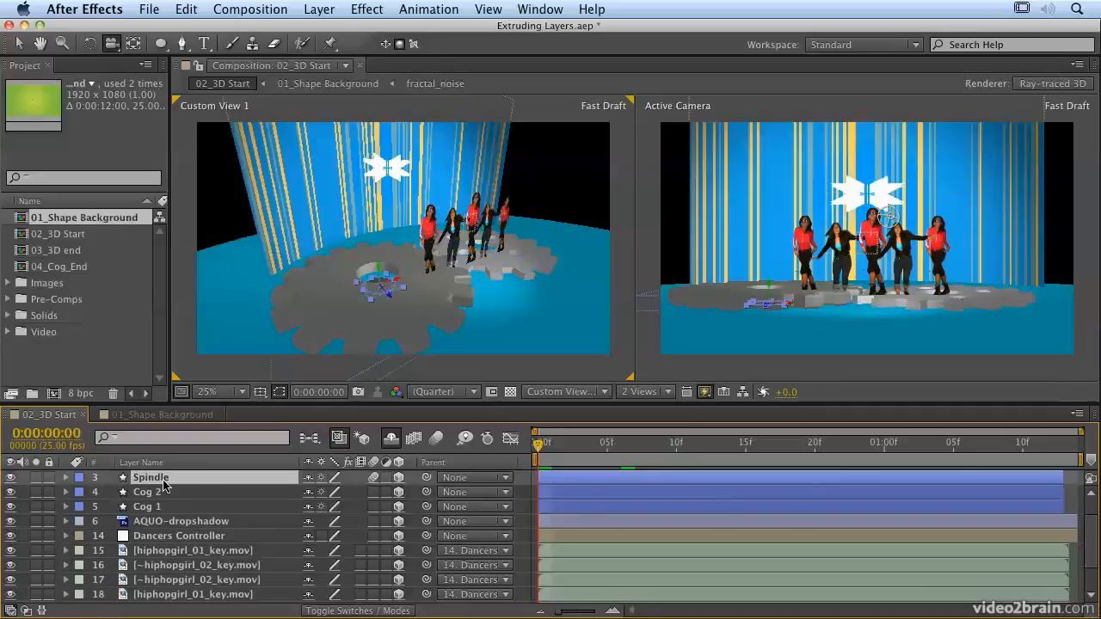
- Inspect the Spindle's placement in the Top view and return to Custom View 1
left_click(548, 392)
left_click(564, 467)
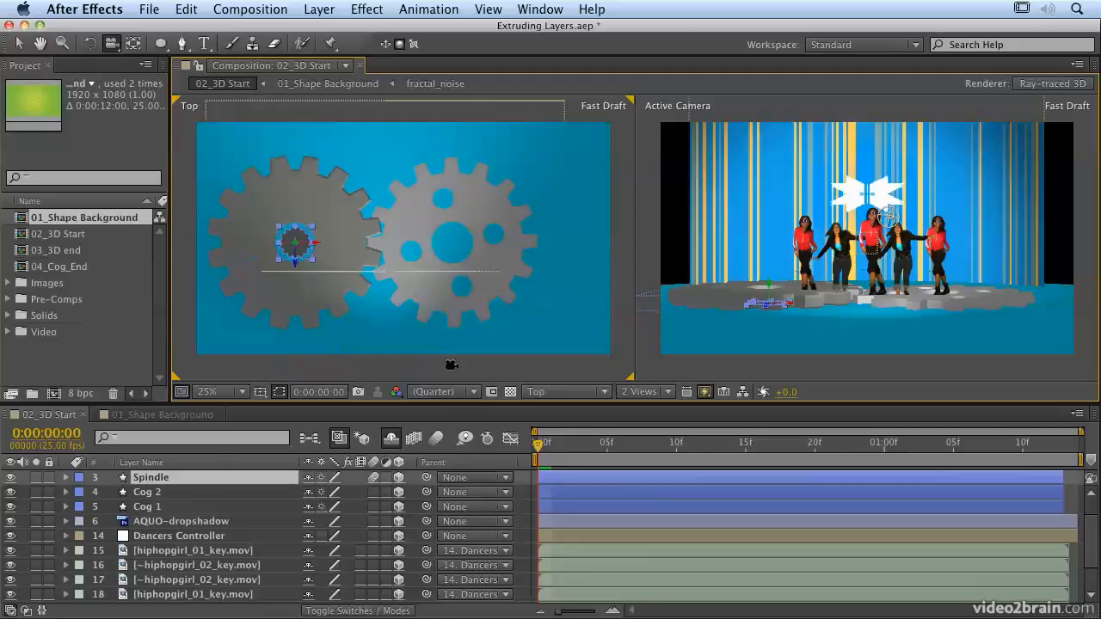
left_click(555, 398)
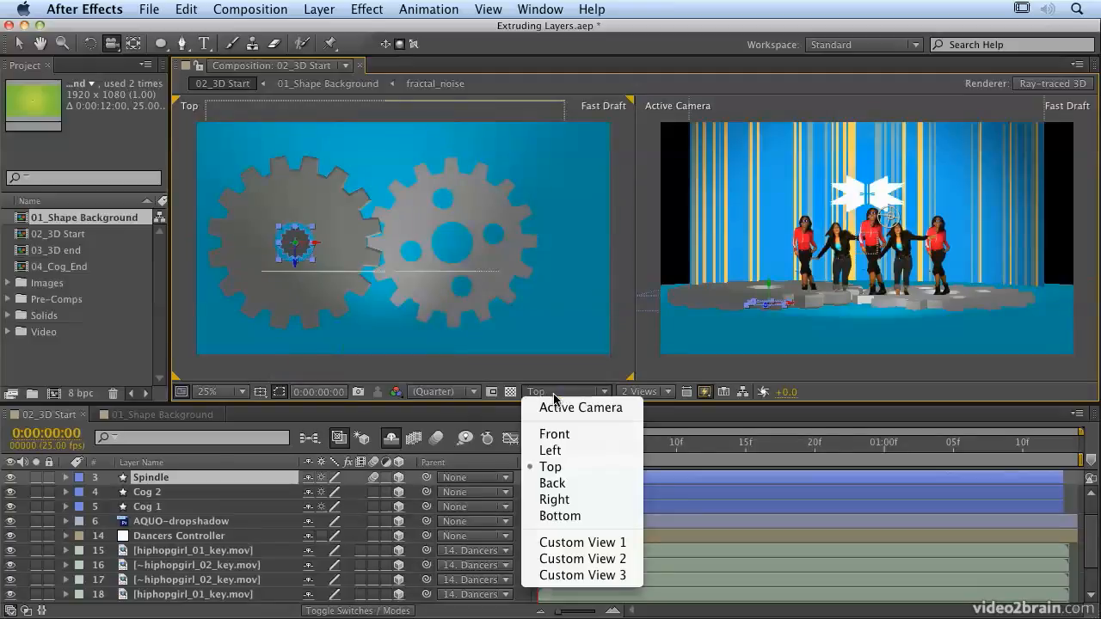
left_click(578, 541)
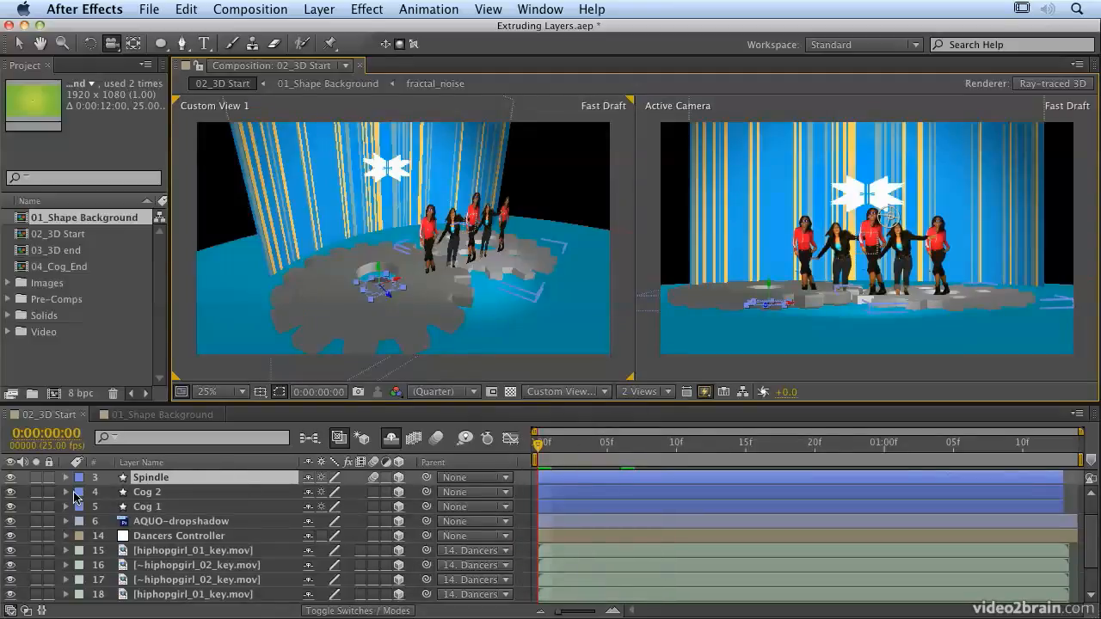
- Extrude the Spindle layer into a tall column with an Extrusion Depth of 395
left_click(67, 478)
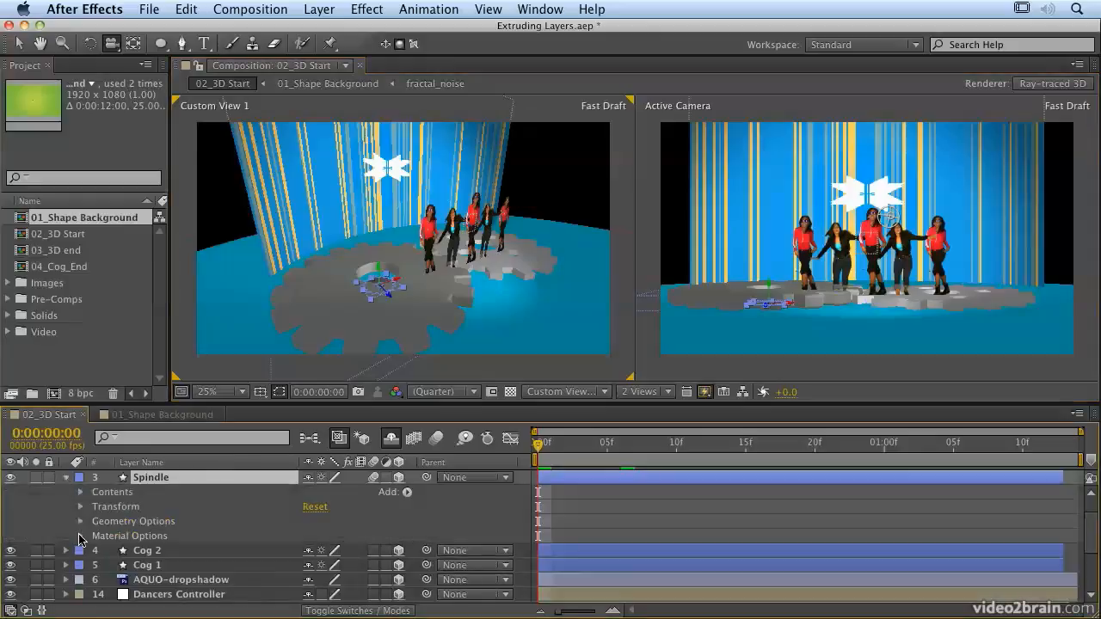
left_click(80, 522)
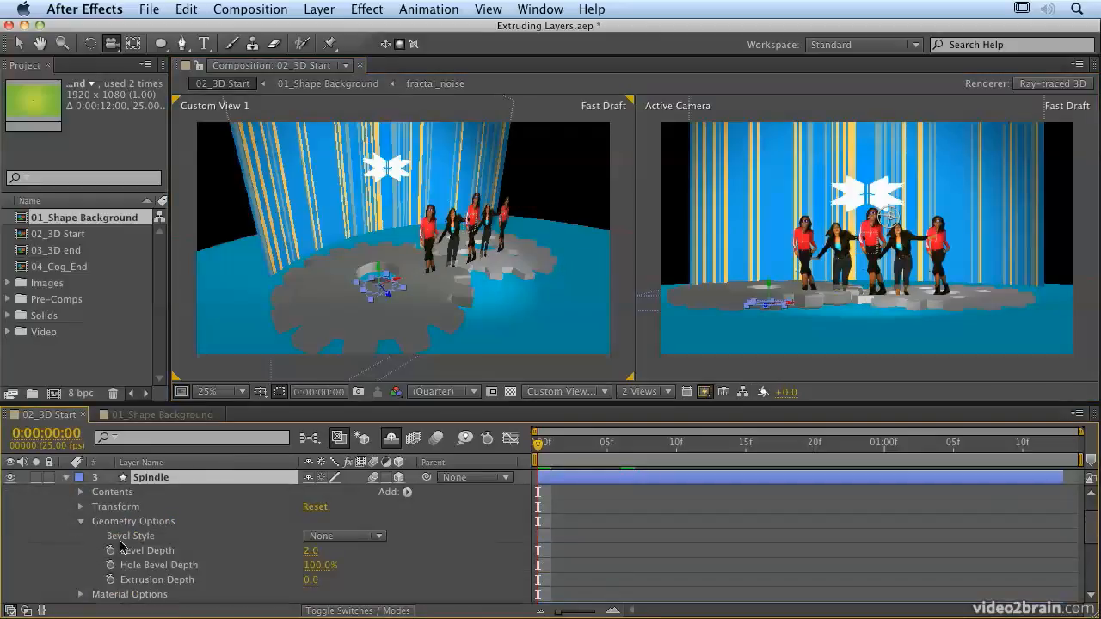
left_click_drag(310, 581, 684, 613)
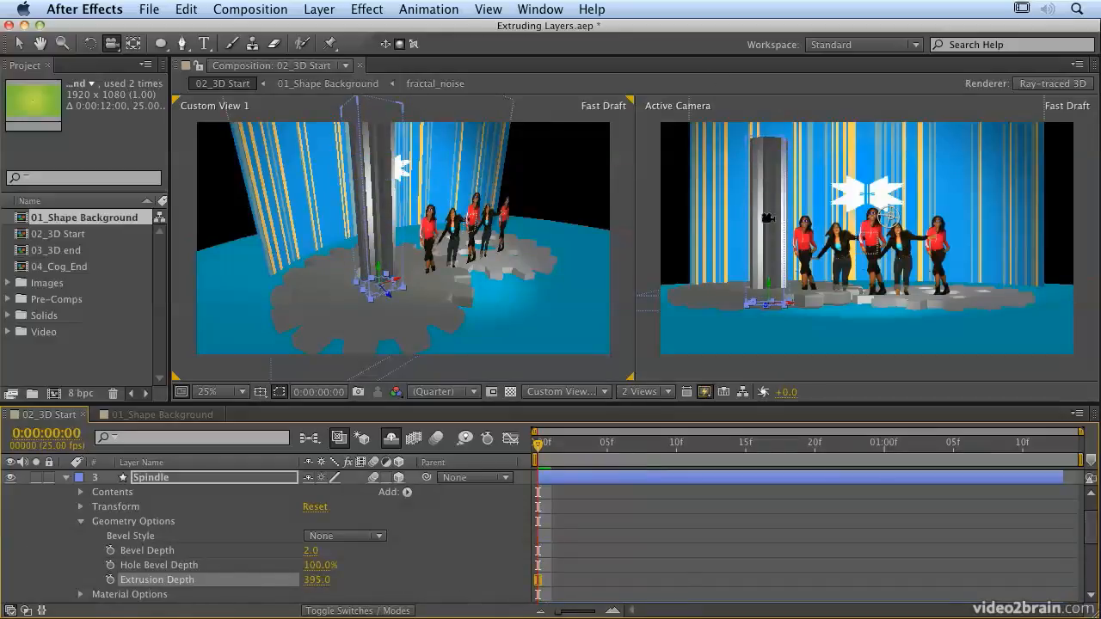
left_click(66, 479)
- Duplicate the Cog 1 layer and raise the copy vertically to the top of the spindle
left_click(145, 494)
left_click(147, 508)
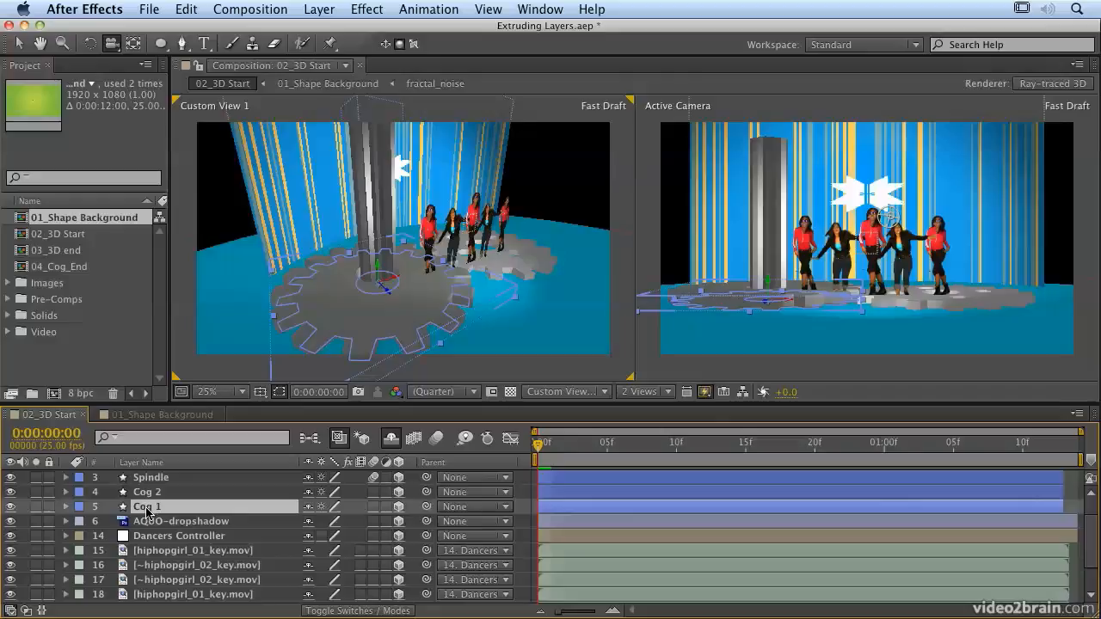
key("super+d")
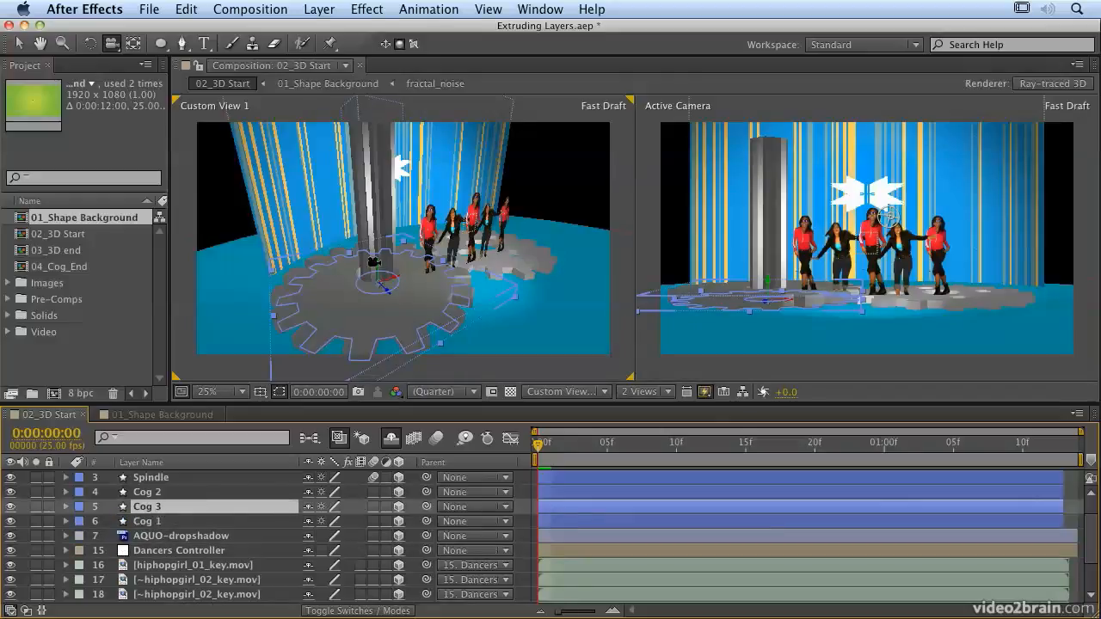
key("v")
mouse_move(379, 268)
left_mouse_down()
mouse_move(356, 89)
mouse_move(358, 100)
left_mouse_up()
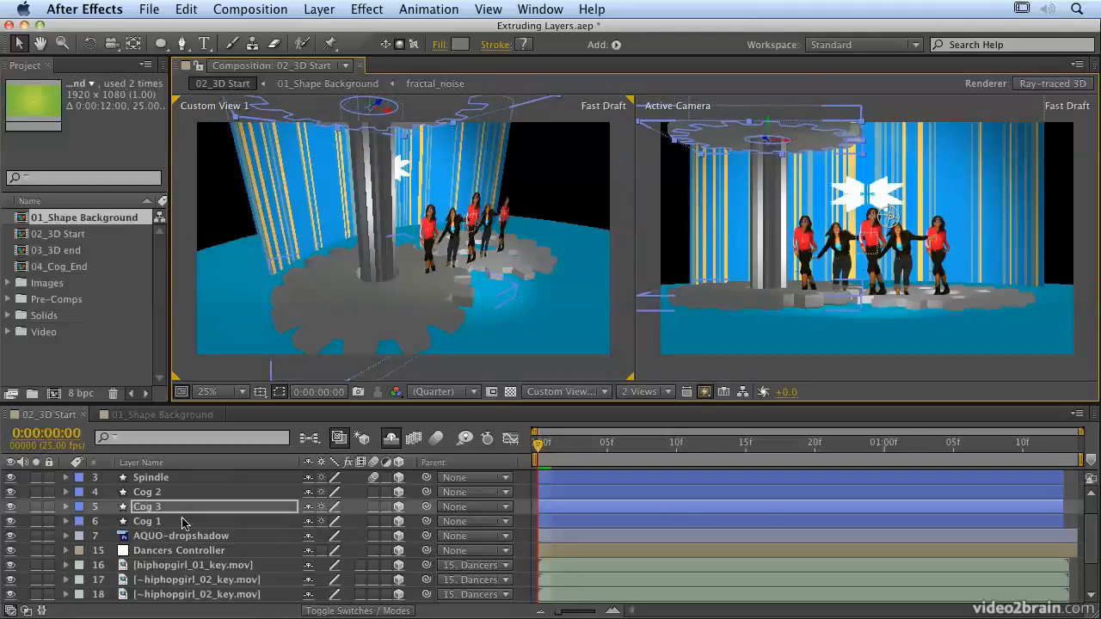
- Reduce Cog 3's scale to 100% and enlarge it slightly so it caps the spindle
key("s")
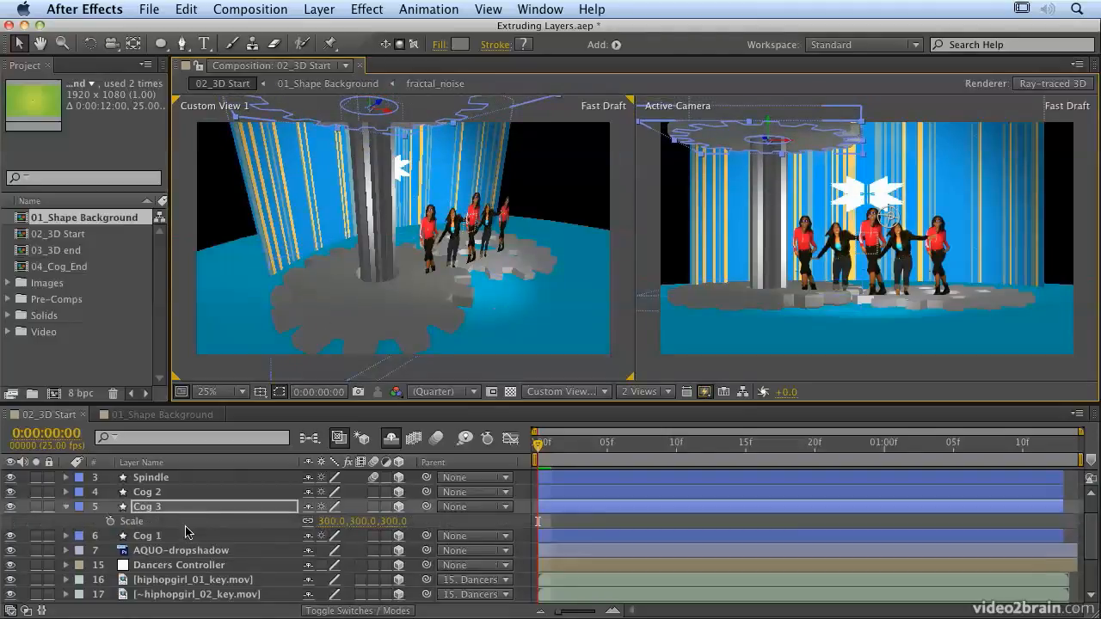
left_click(329, 521)
type("3")
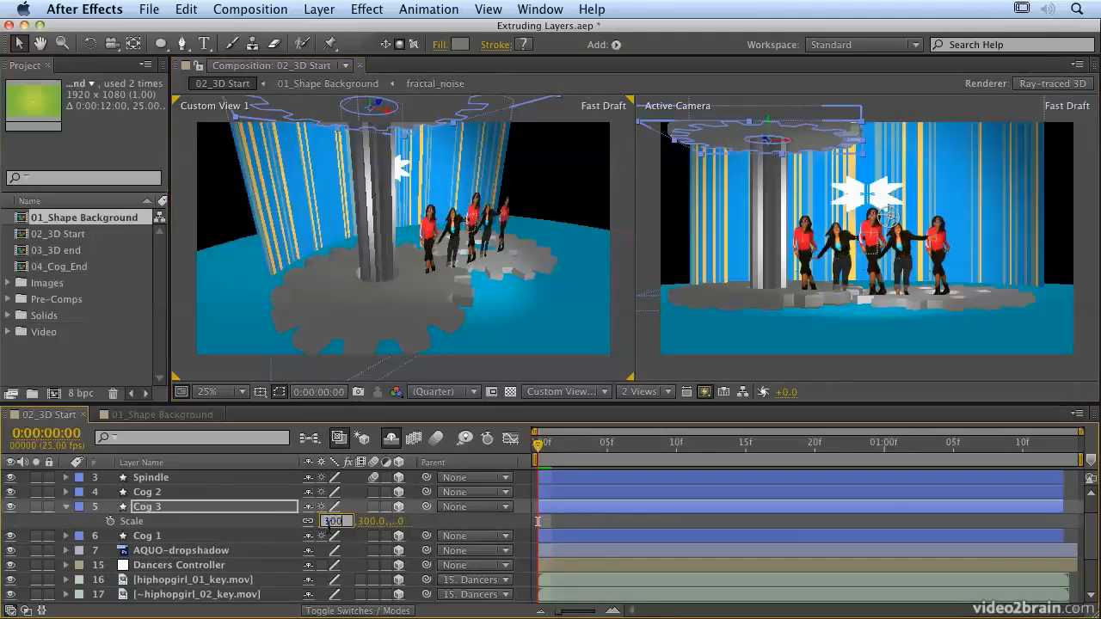
type("00")
key("Return")
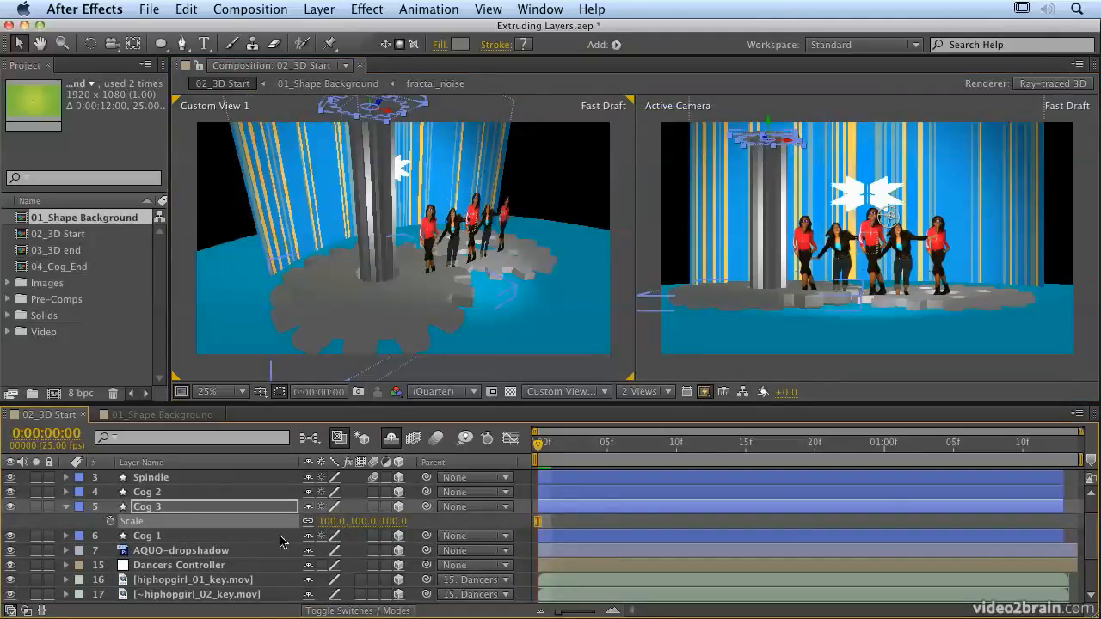
left_click_drag(331, 521, 387, 523)
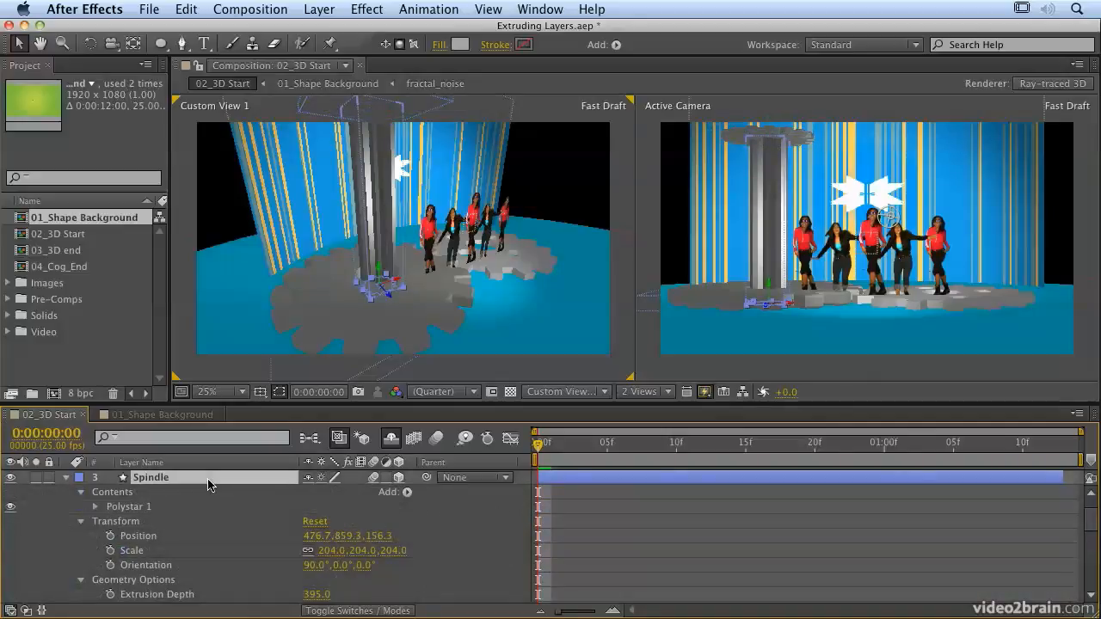
- Keyframe Spindle's Extrusion Depth to grow from 0 at the first frame to 395 at 1 second
scroll(206, 485, "down", 1)
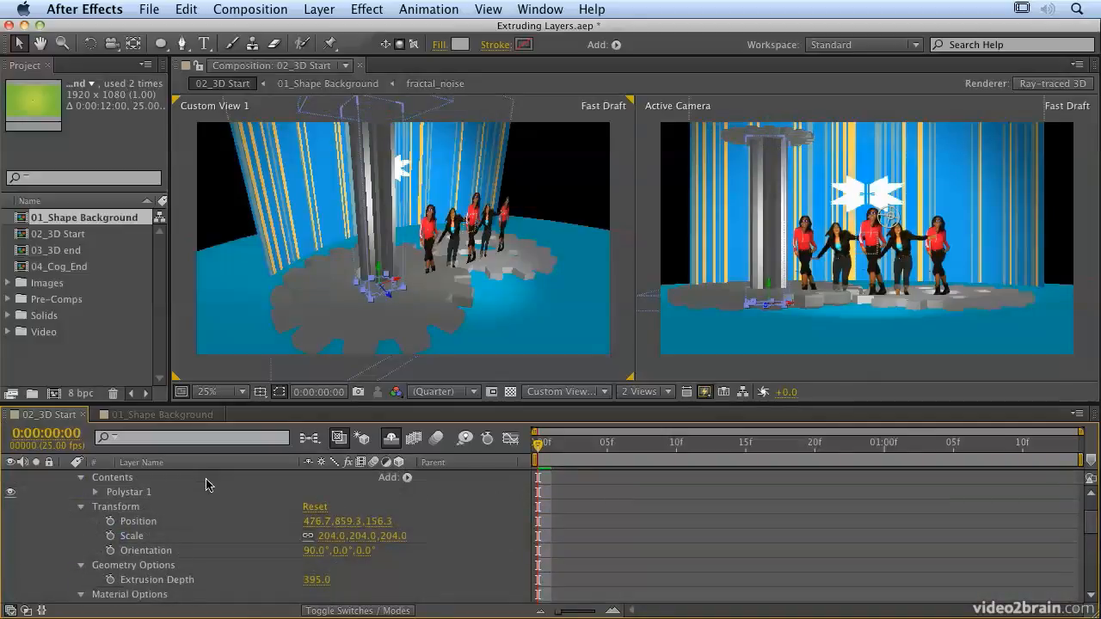
scroll(207, 485, "up", 1)
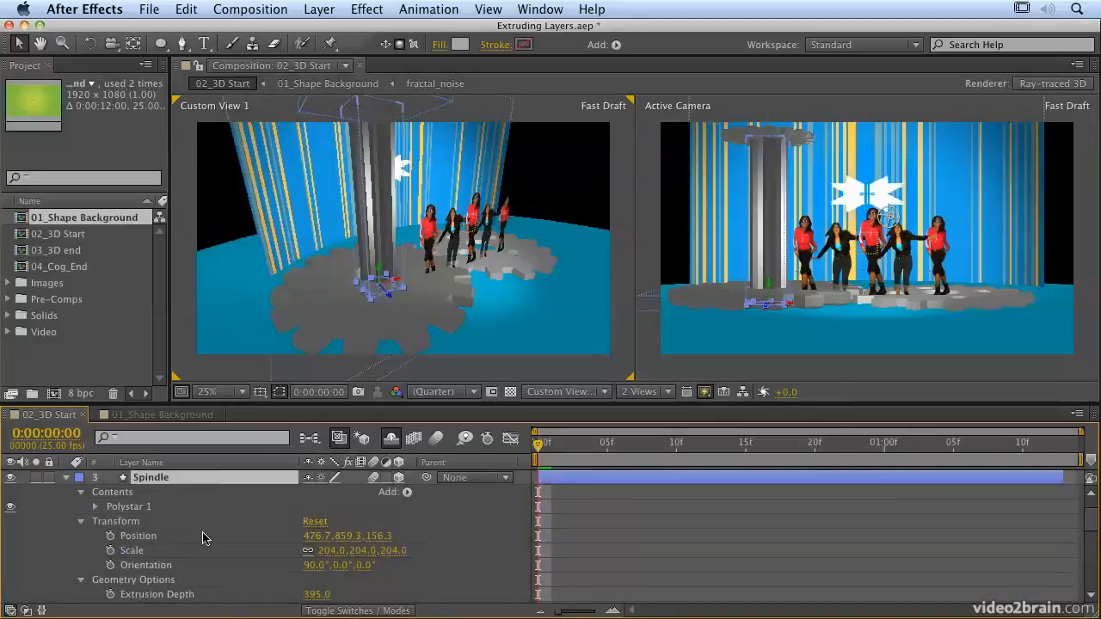
left_click(111, 595)
left_click_drag(537, 593, 888, 599)
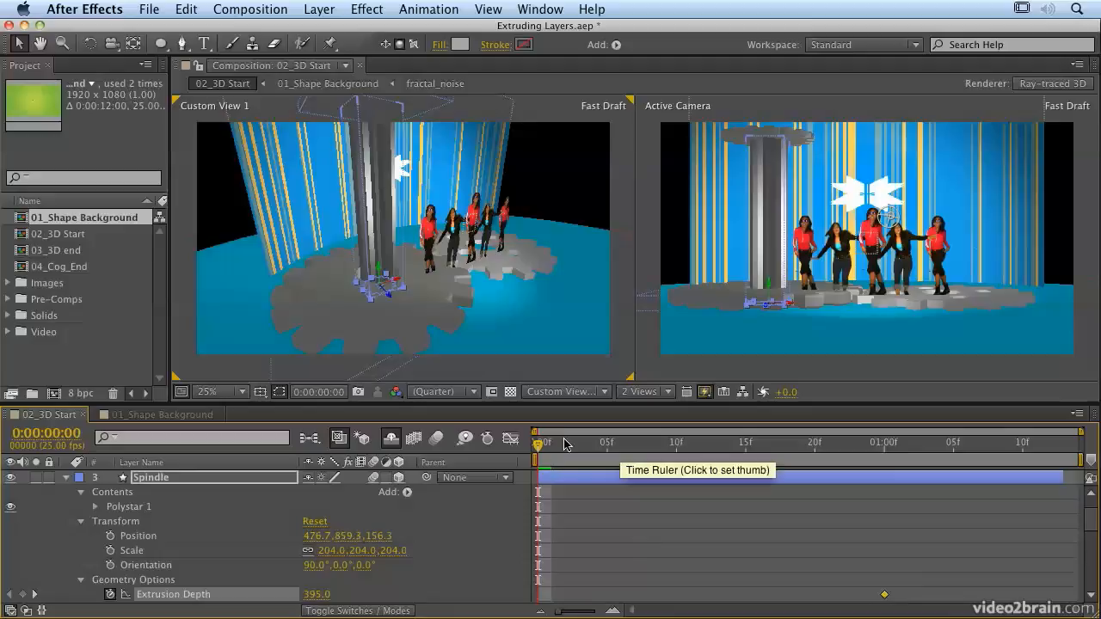
left_click(310, 594)
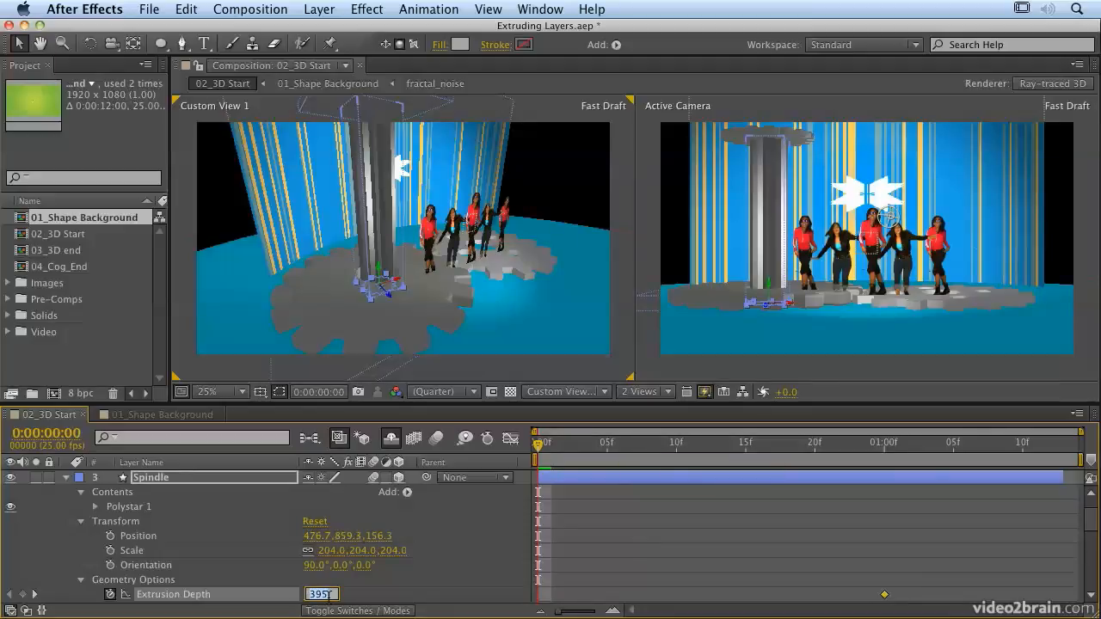
type("0")
key("Return")
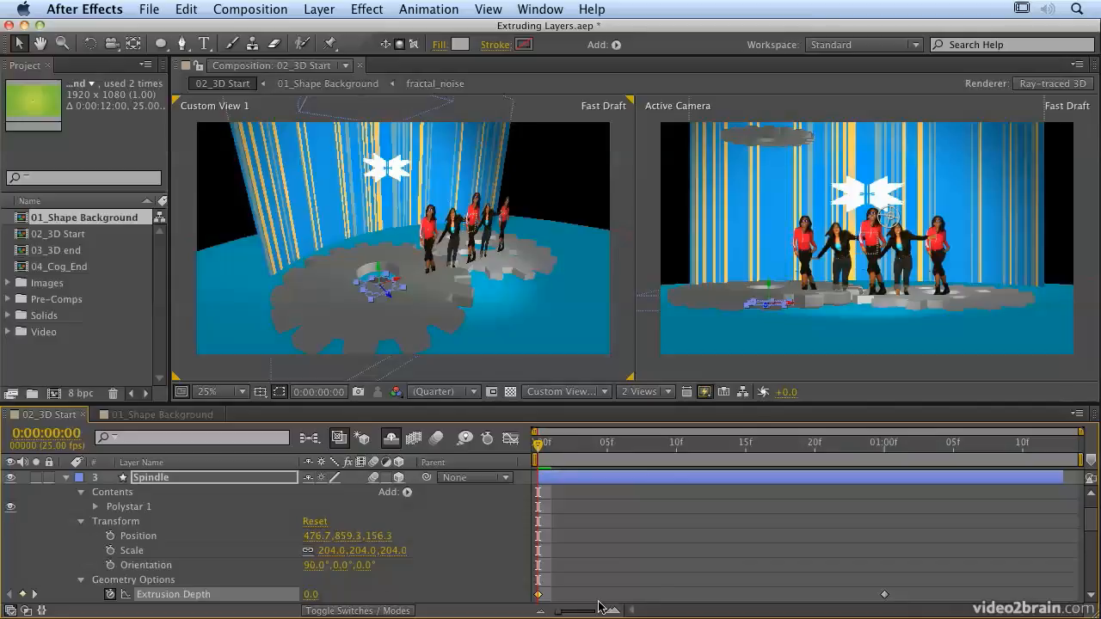
- Add an overshoot keyframe of 460.4 to Spindle's Extrusion Depth at frame 23 and preview the animation
key("space")
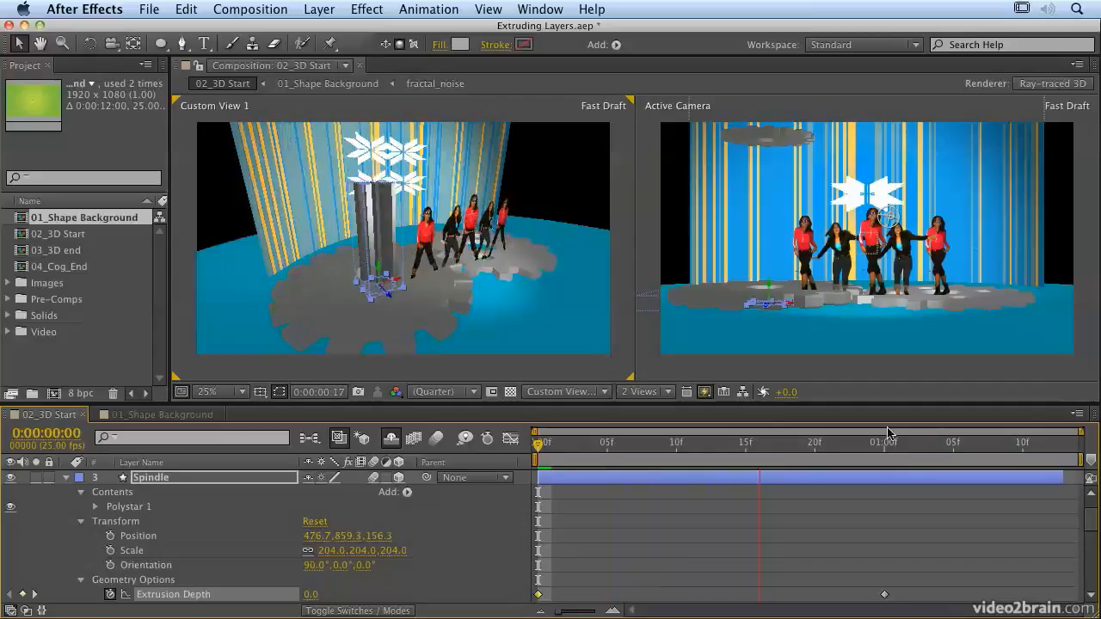
key("space")
left_click_drag(844, 445, 856, 445)
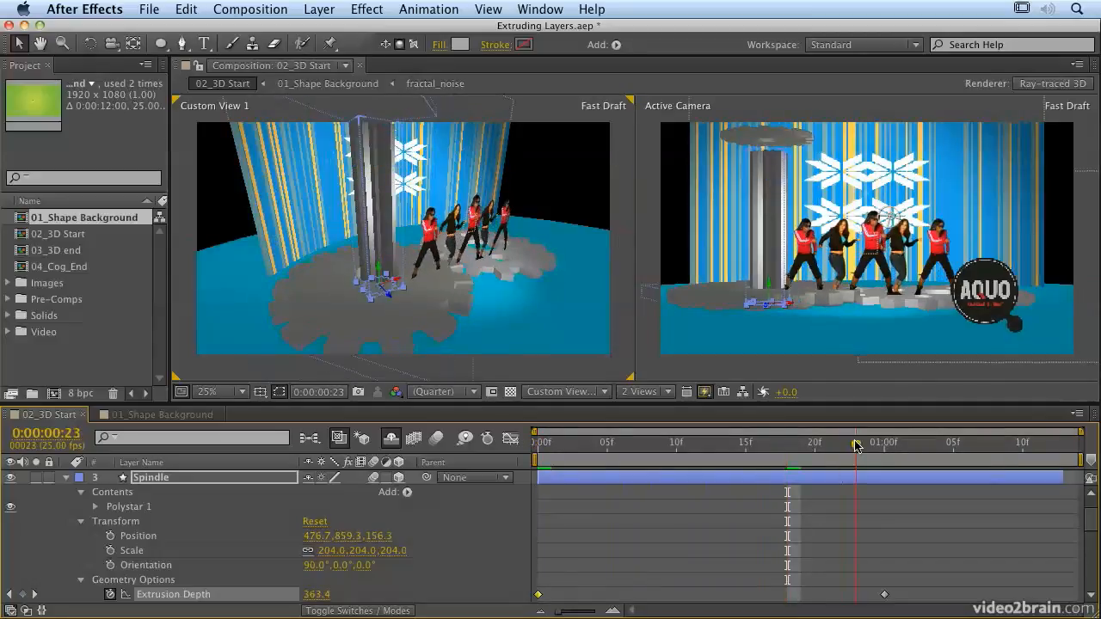
left_click_drag(317, 595, 398, 598)
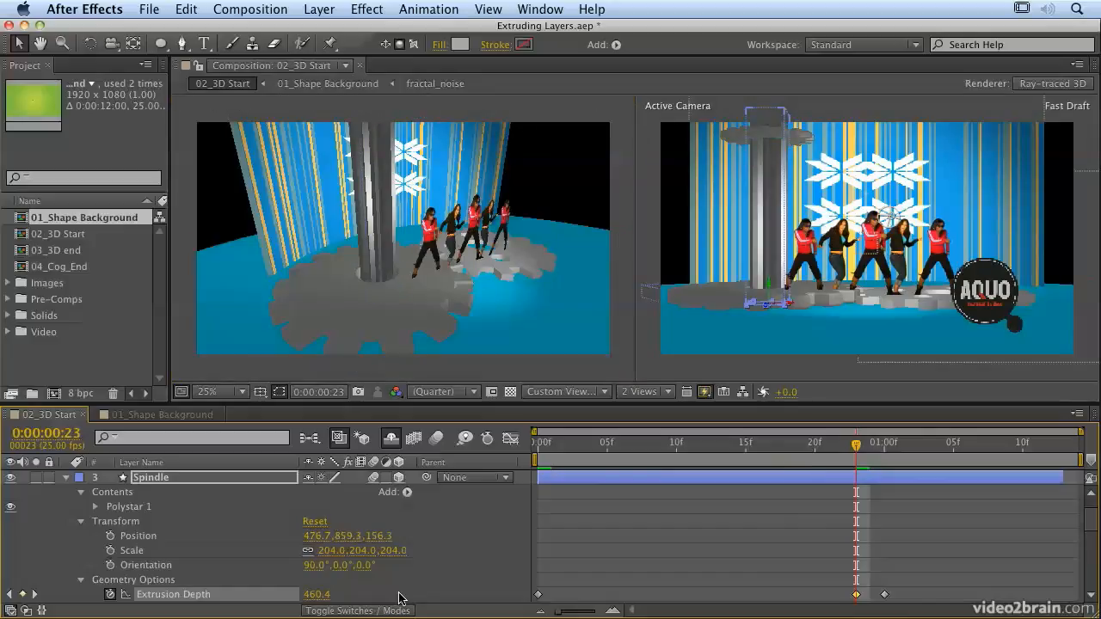
key("space")
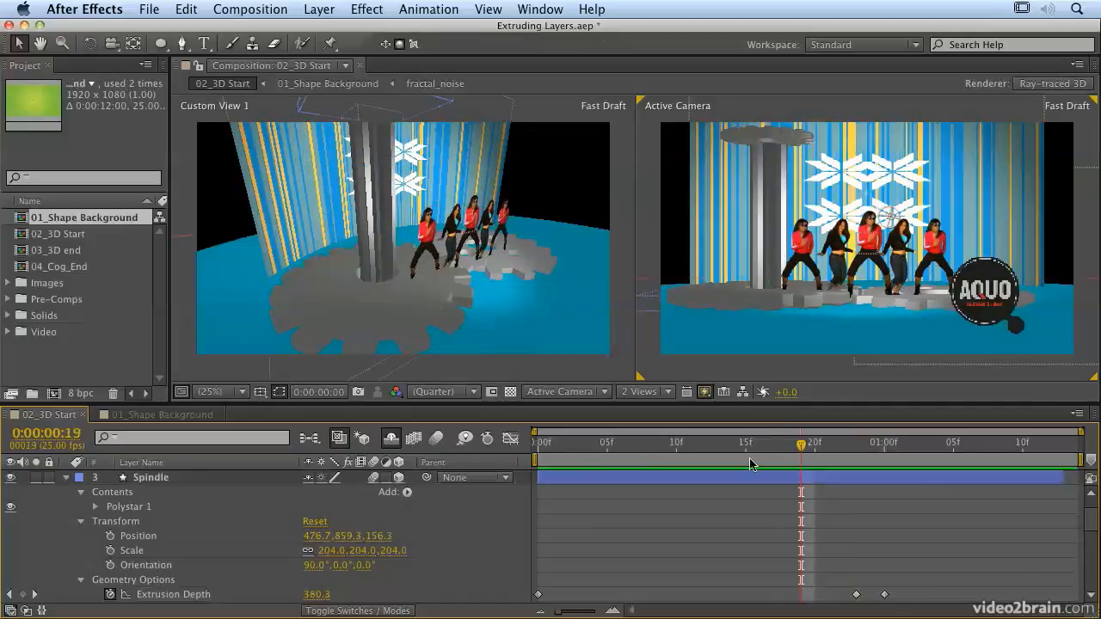
left_click_drag(747, 451, 538, 450)
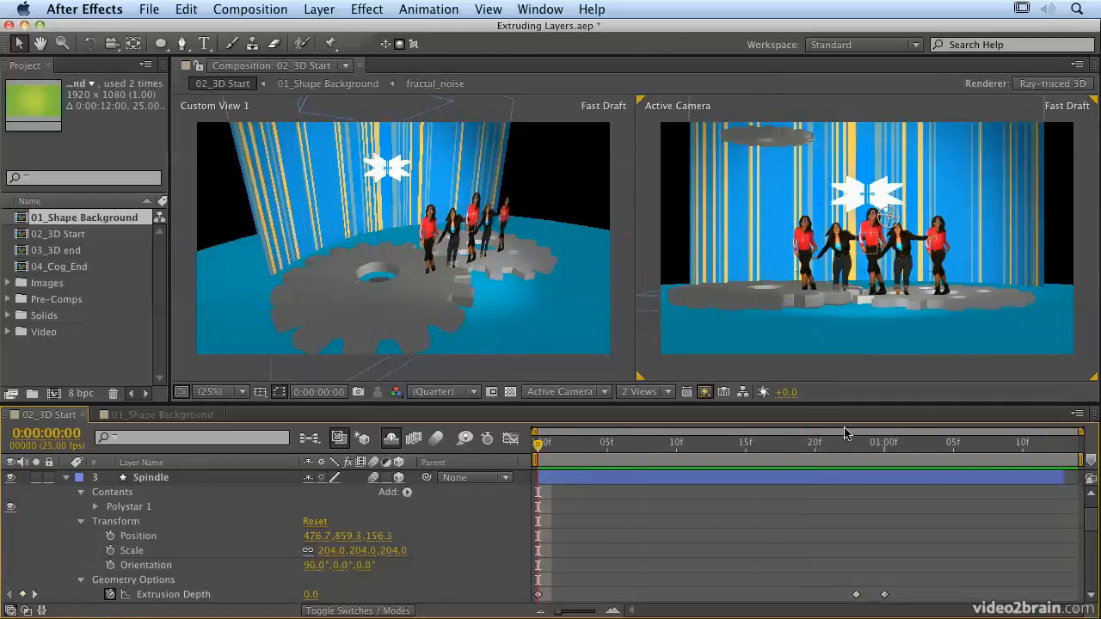
- Keyframe Cog 3's Position to rise from the spindle's base at the first frame to its current height at 1 second
left_click_drag(855, 447, 882, 447)
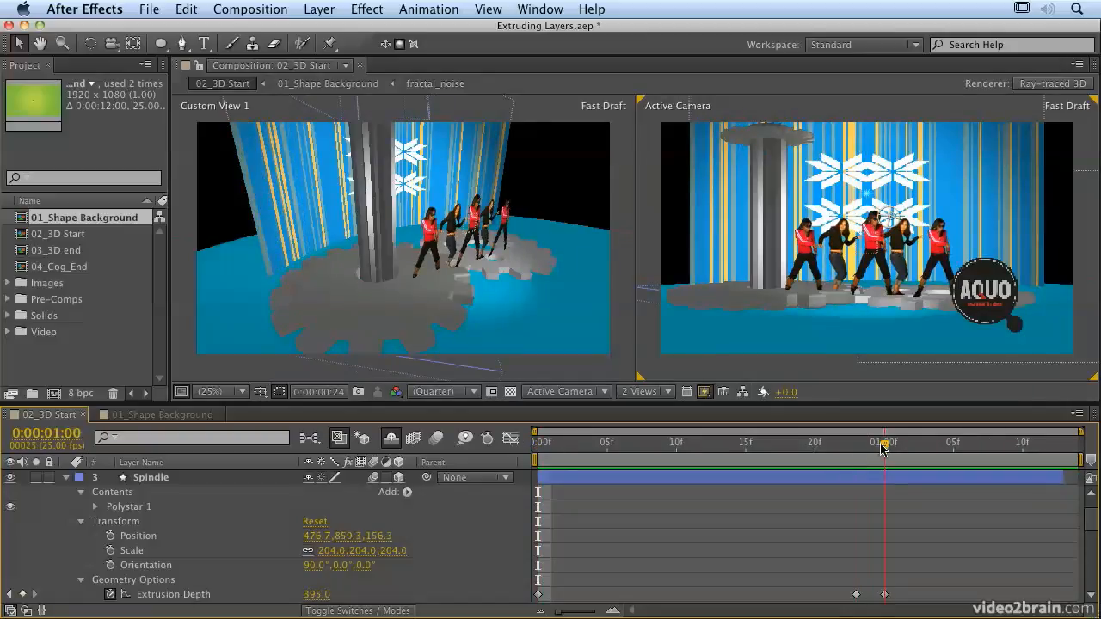
left_click(66, 477)
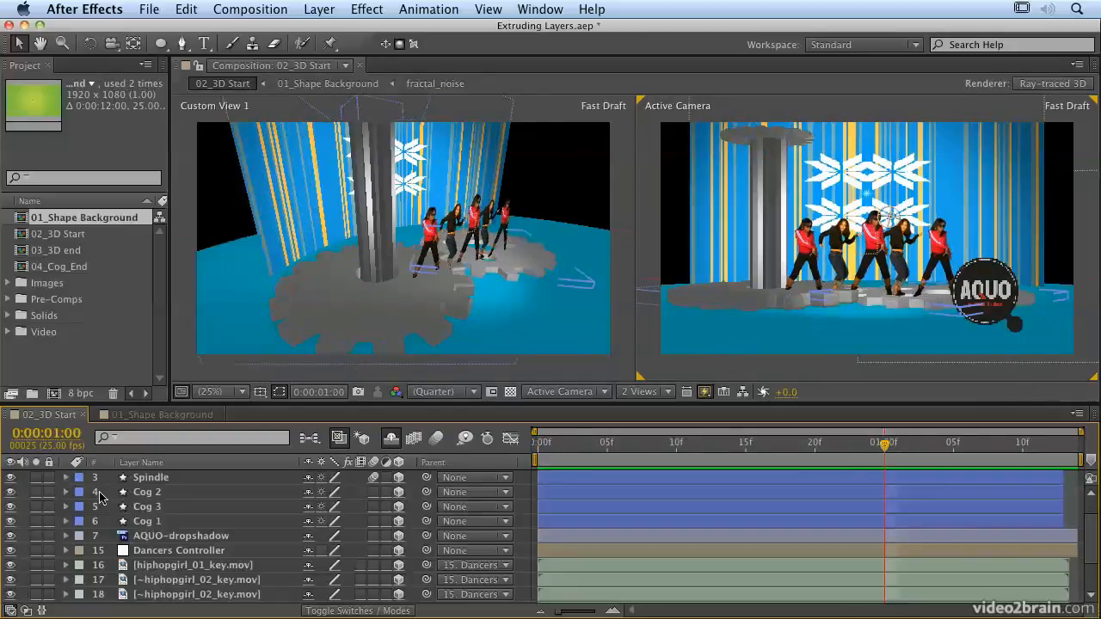
left_click(149, 496)
left_click(158, 510)
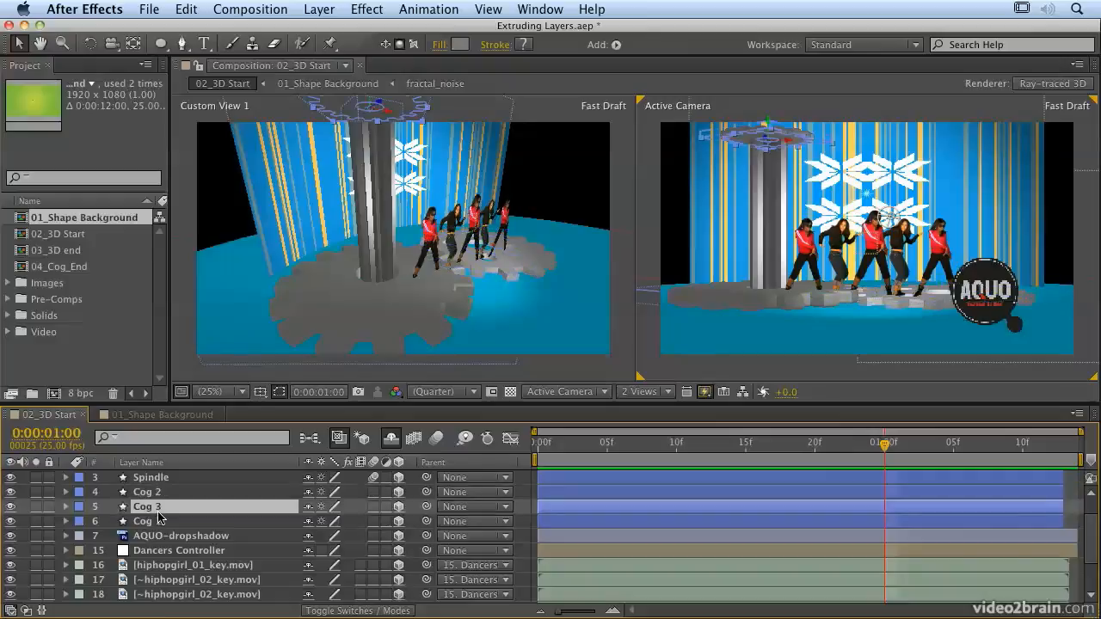
key("p")
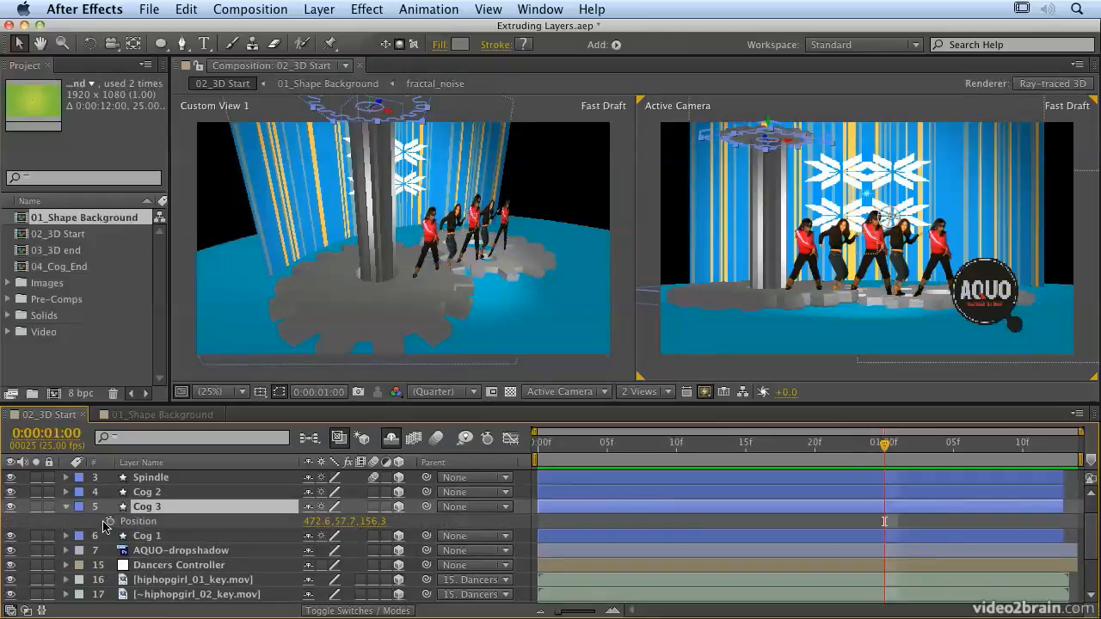
left_click(109, 521)
key("Home")
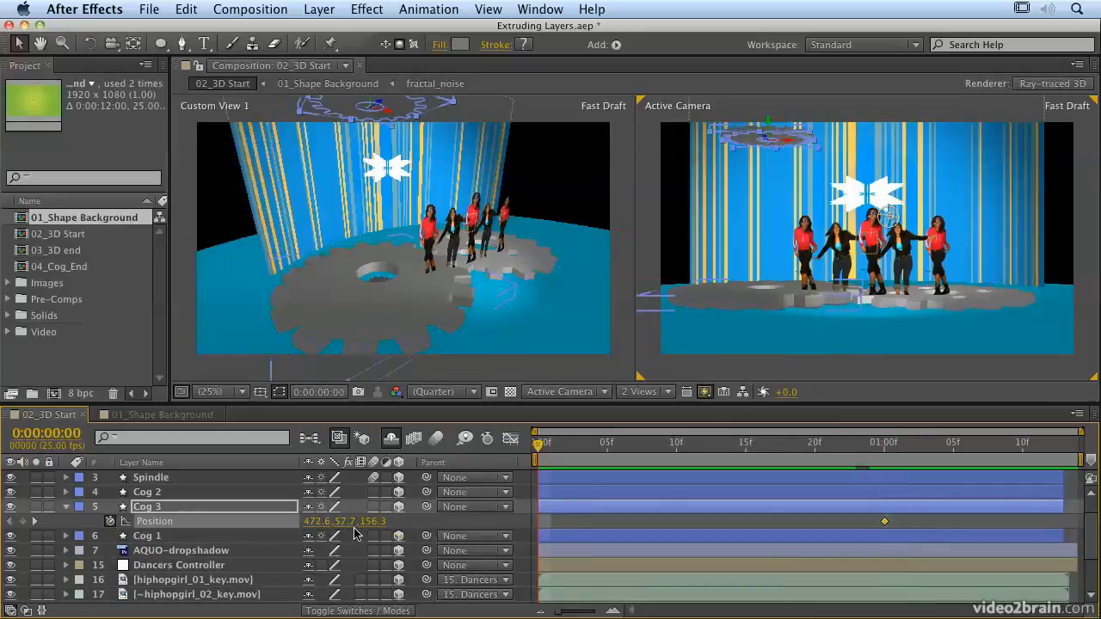
left_click_drag(766, 134, 775, 299)
left_click_drag(721, 444, 732, 443)
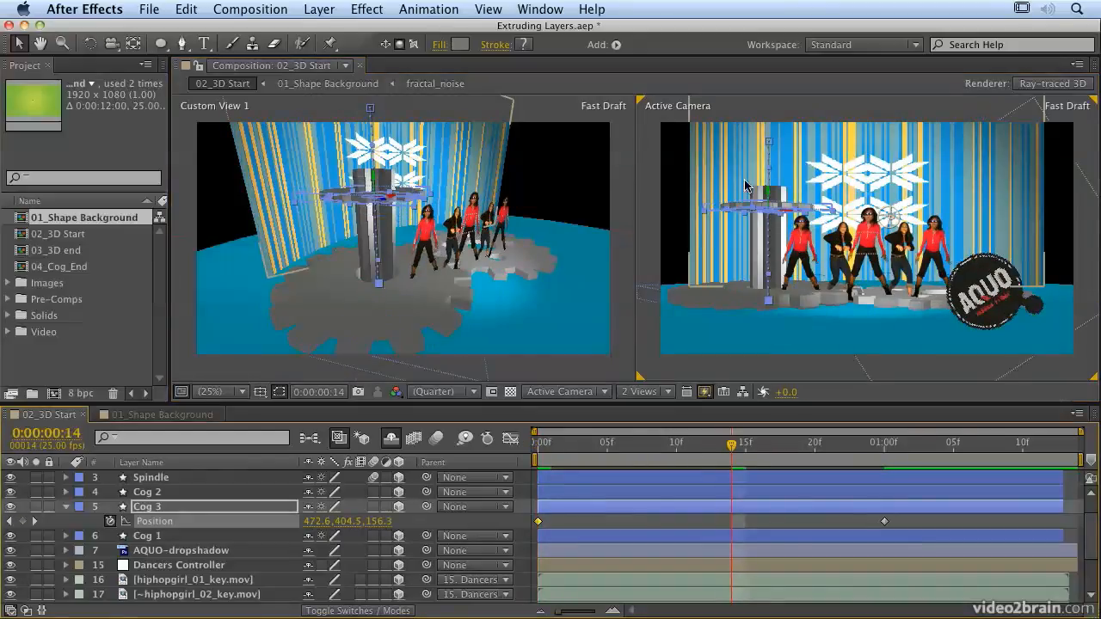
- Add Position keyframes to Cog 3 at frames 14 and 23, raising it at each to follow the top of the growing spindle
left_click_drag(767, 193, 770, 168)
left_click(779, 445)
left_click_drag(779, 446, 855, 447)
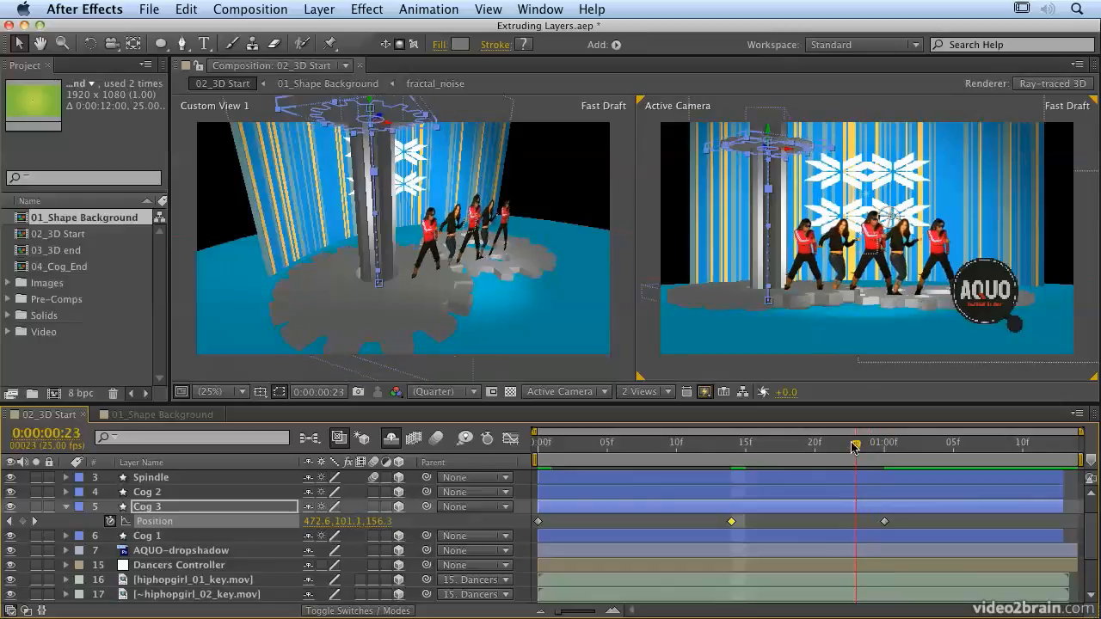
left_click_drag(772, 142, 768, 89)
left_click_drag(859, 443, 775, 445)
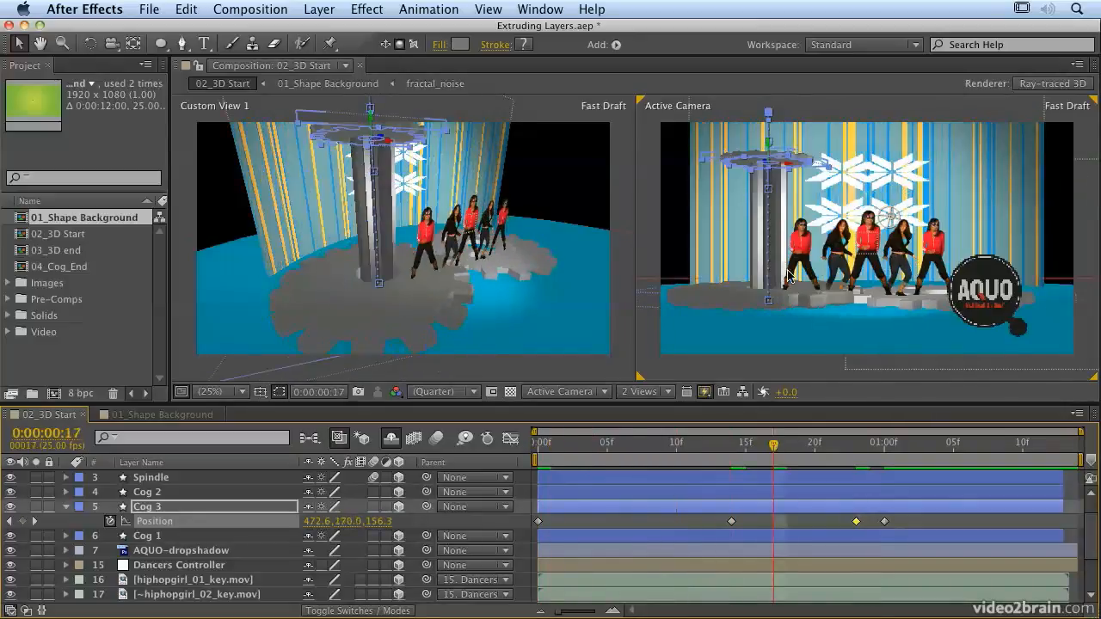
- Try the Adaptive Resolution fast preview mode, return to Fast Draft, and check the cog's motion at frame 18
left_click(704, 393)
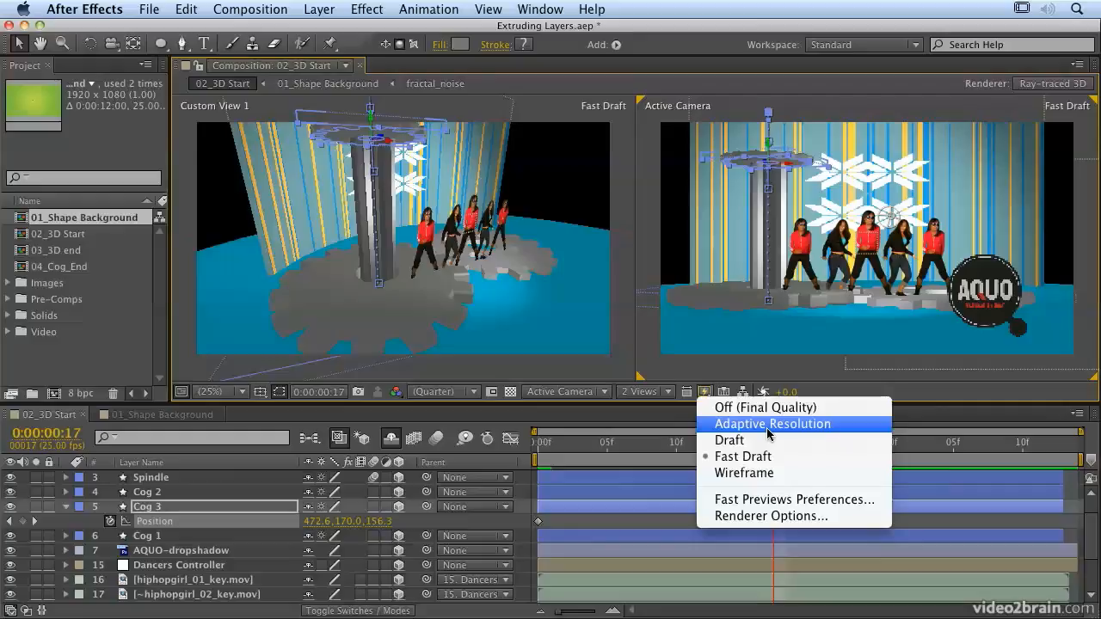
left_click(852, 433)
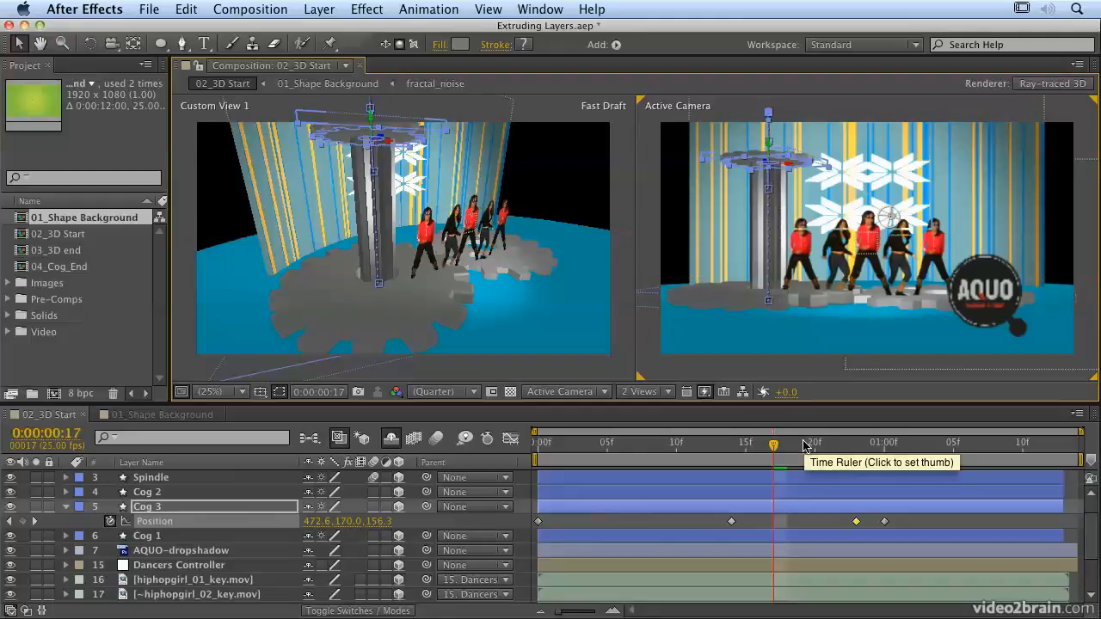
left_click(704, 392)
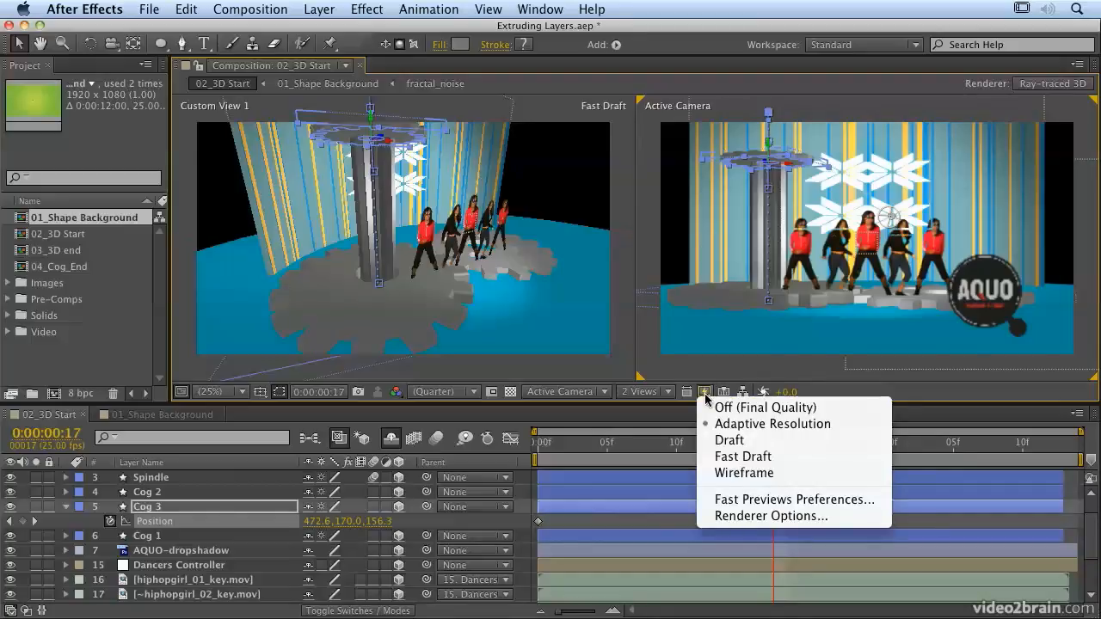
left_click(742, 456)
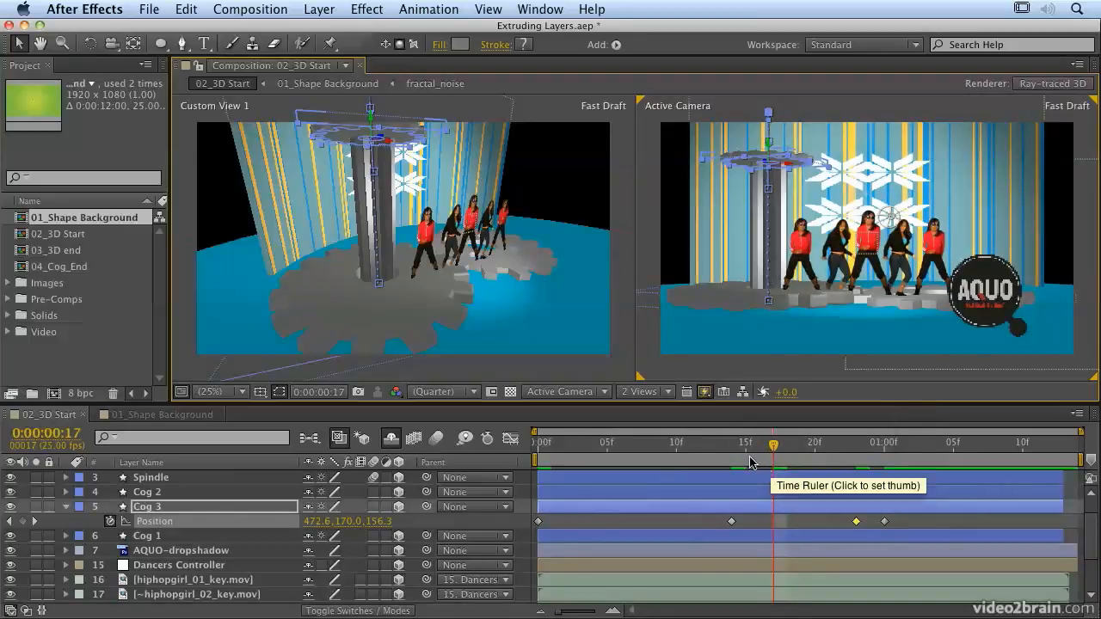
left_click_drag(750, 462, 787, 428)
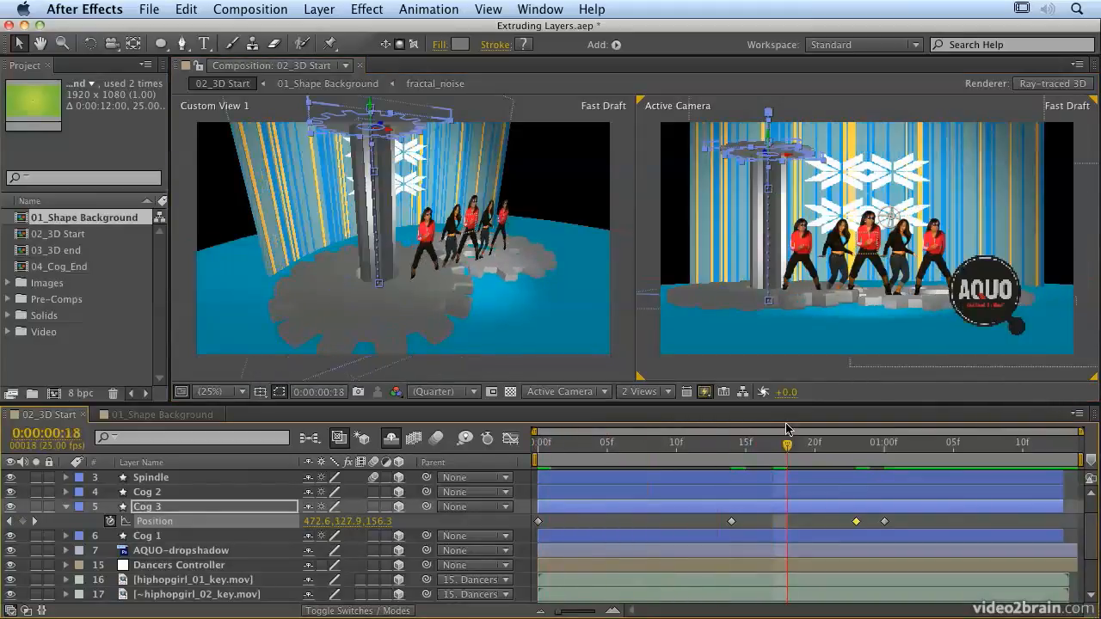